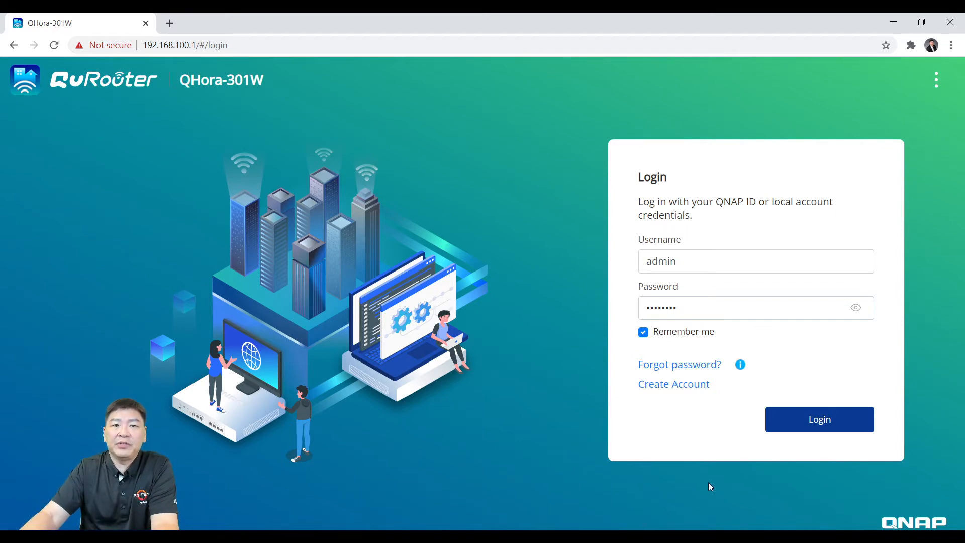
# - Log in to the router with the saved admin credentials and review the dashboard's additional options and VAP Group 2 wireless details
pyautogui.click(793, 424)
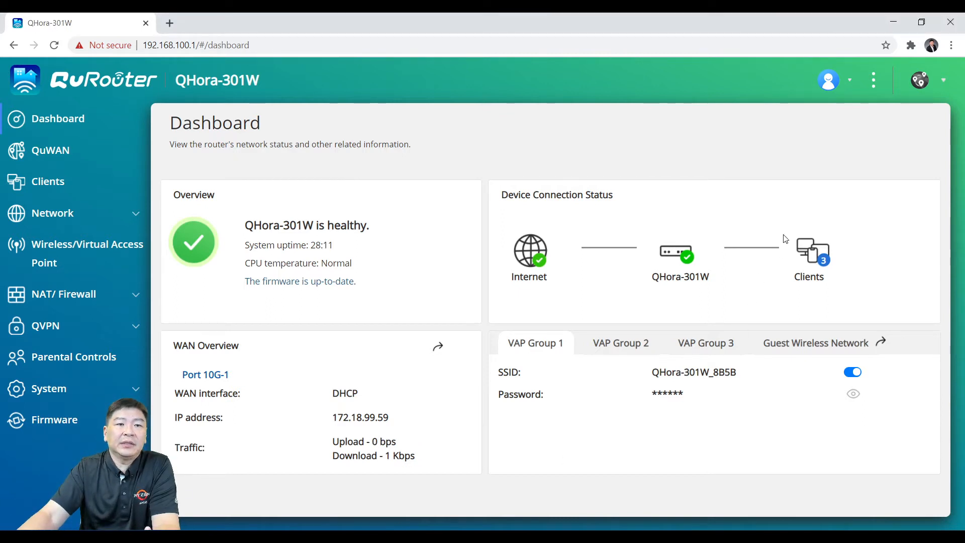
pyautogui.click(873, 90)
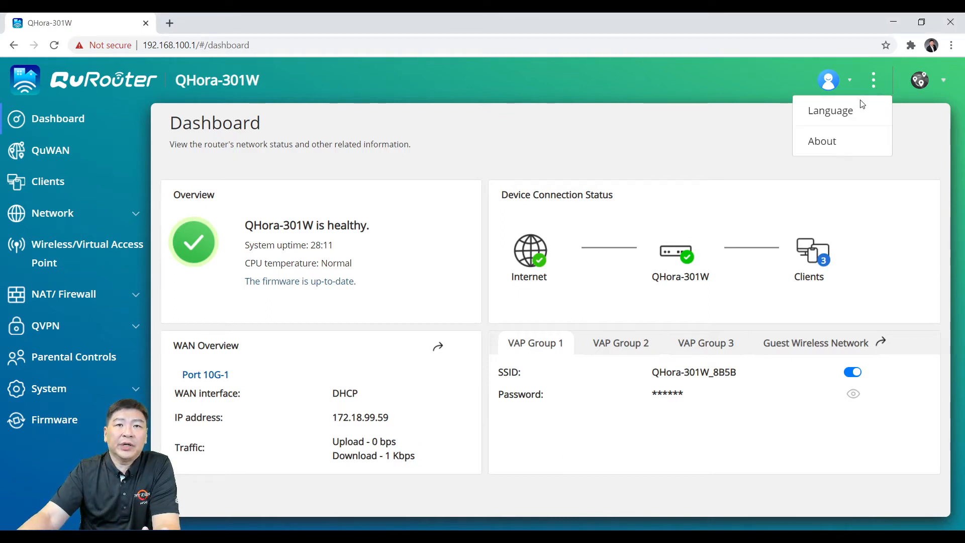
pyautogui.moveTo(859, 108)
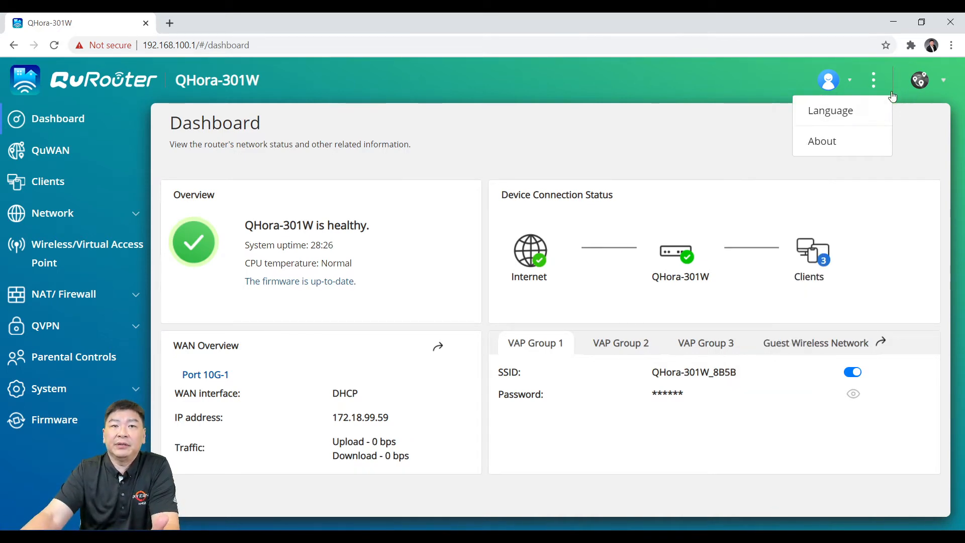
pyautogui.click(682, 166)
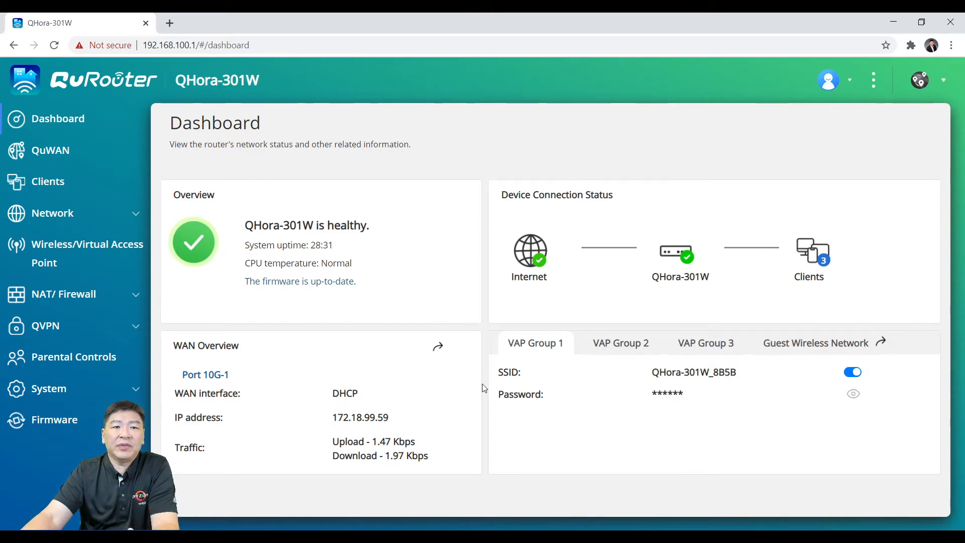
pyautogui.click(606, 351)
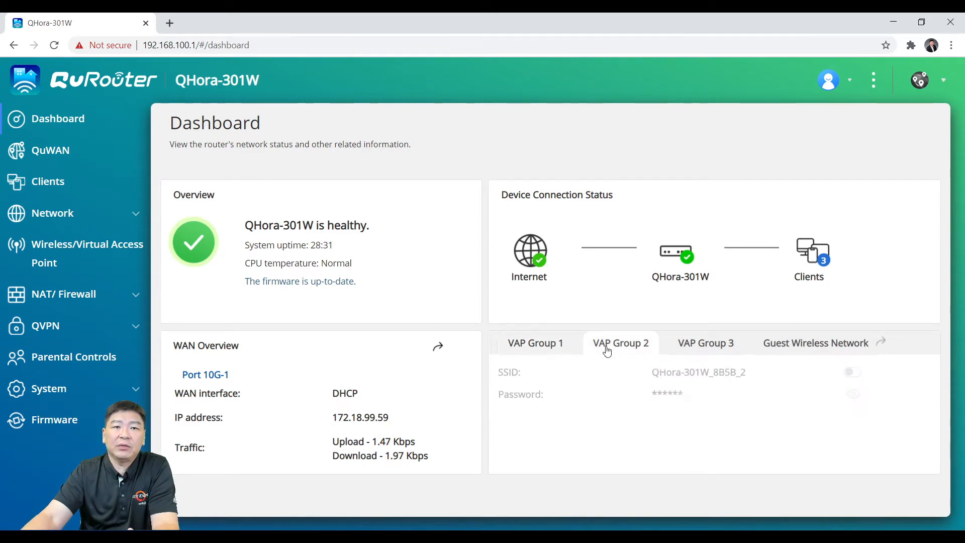
pyautogui.click(551, 352)
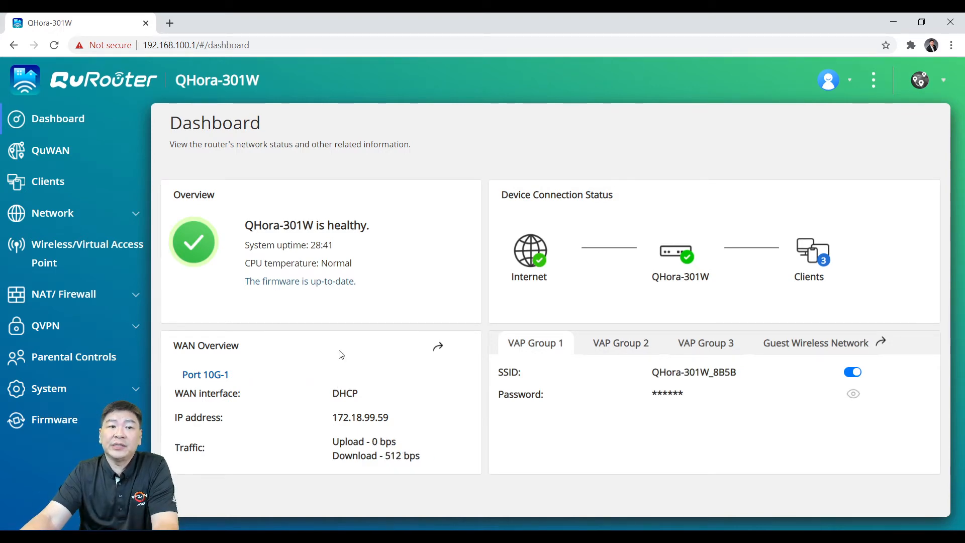
# - View the QuWAN page and examine the router's client list and its blocked list
pyautogui.click(76, 151)
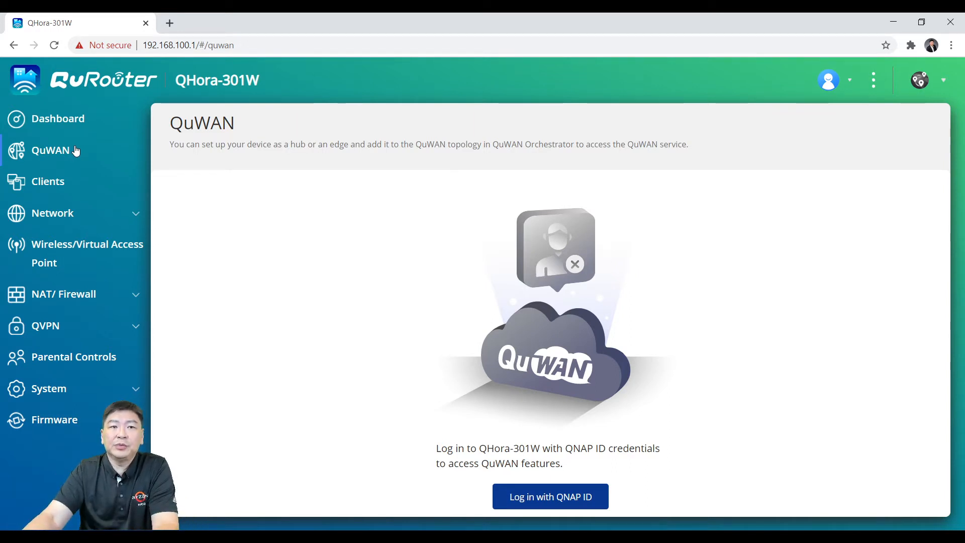
pyautogui.click(64, 184)
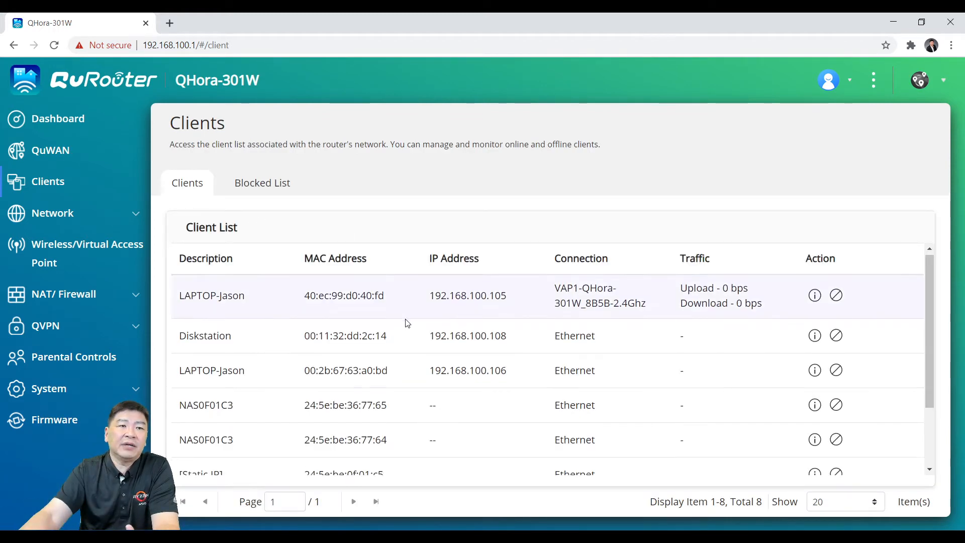
pyautogui.scroll(-3, 407, 323)
pyautogui.scroll(3, 407, 323)
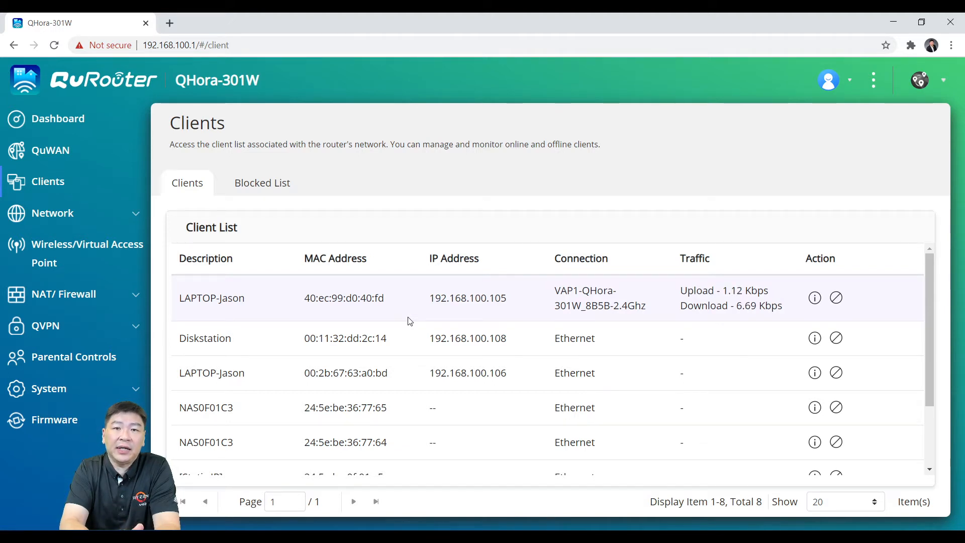
pyautogui.click(246, 188)
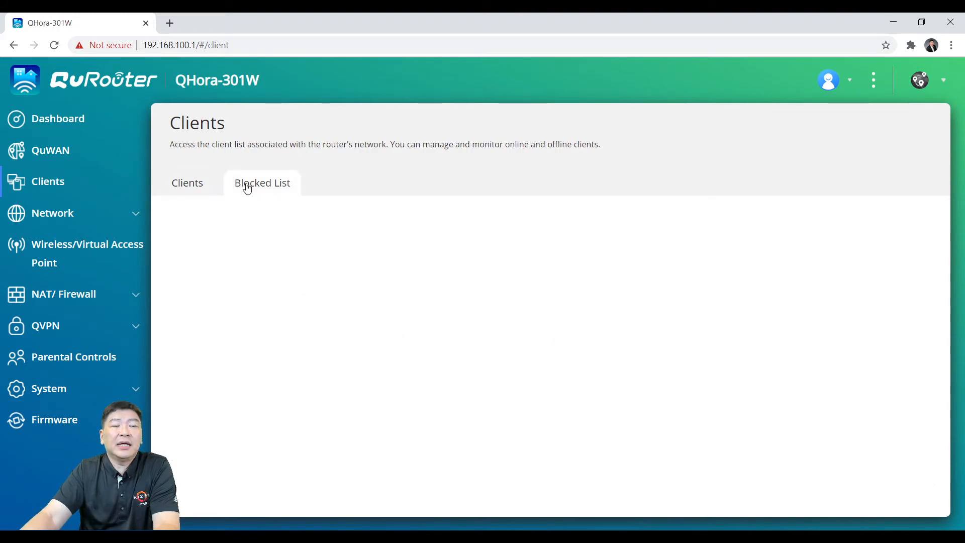
pyautogui.click(192, 187)
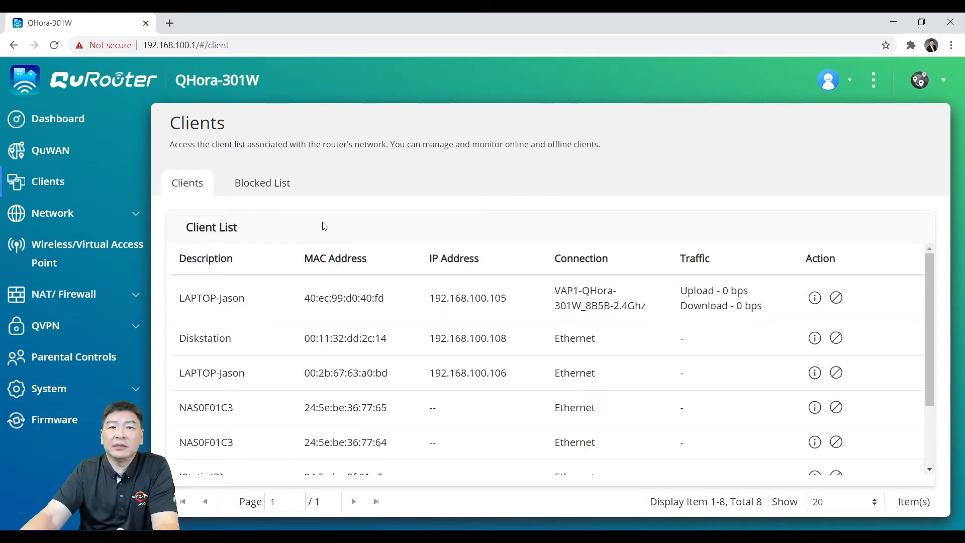
# - Examine the network port definitions, including the WAN port configuration and each port's link speed, interface and mode
pyautogui.click(49, 213)
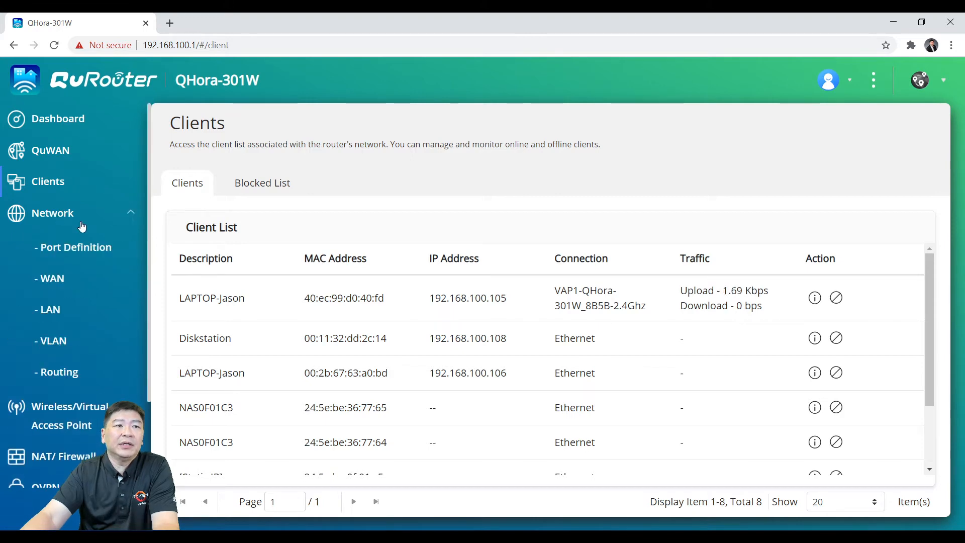
pyautogui.click(90, 249)
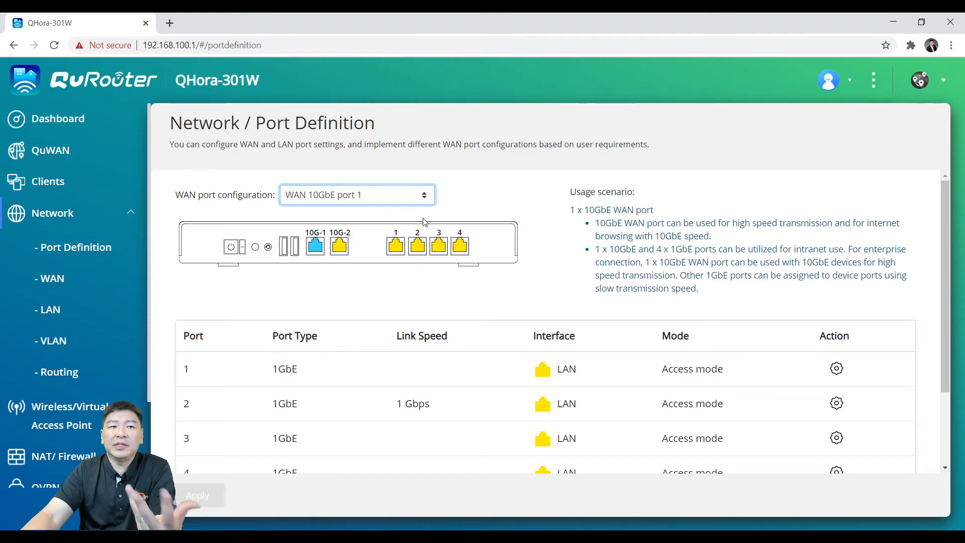
pyautogui.scroll(-2, 480, 295)
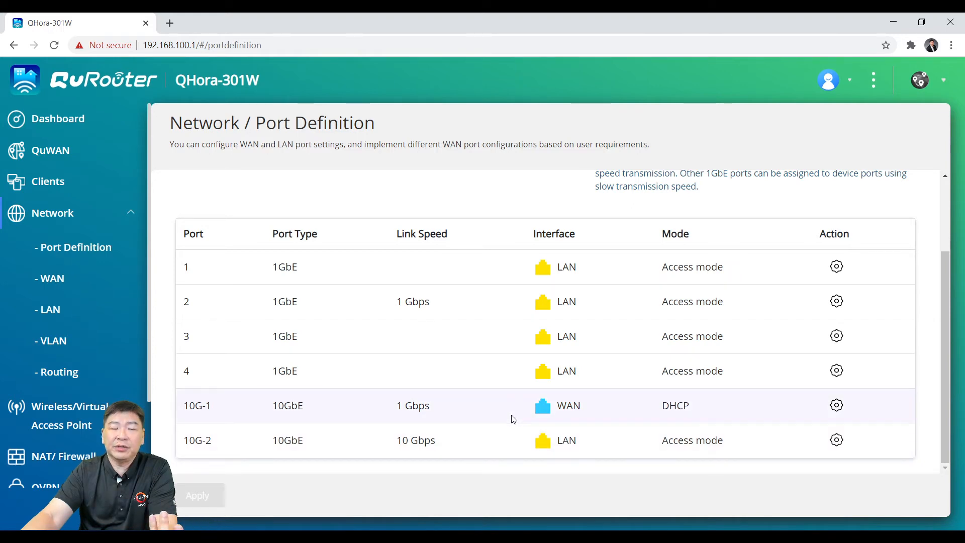
pyautogui.scroll(3, 513, 417)
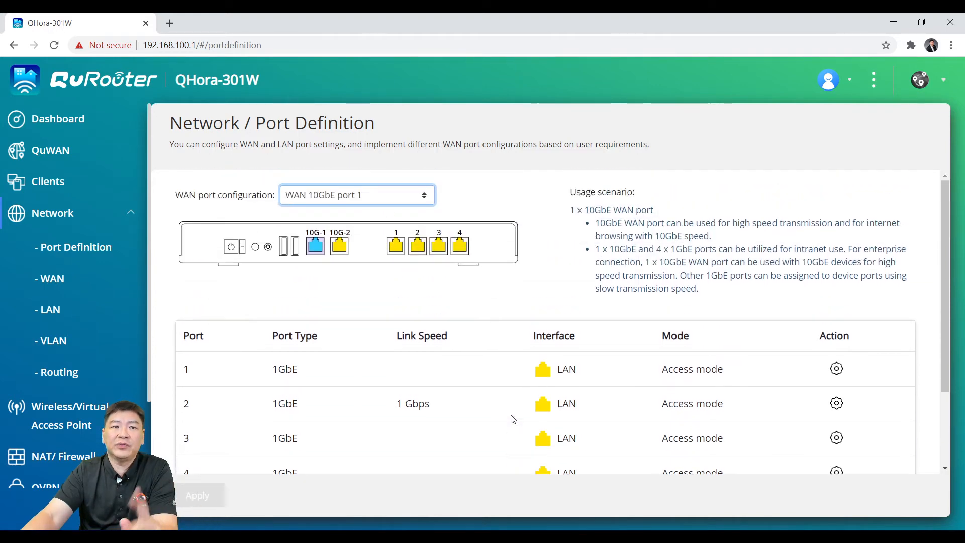
# - Review the router's WAN port settings and the status and traffic of its LAN ports
pyautogui.click(49, 281)
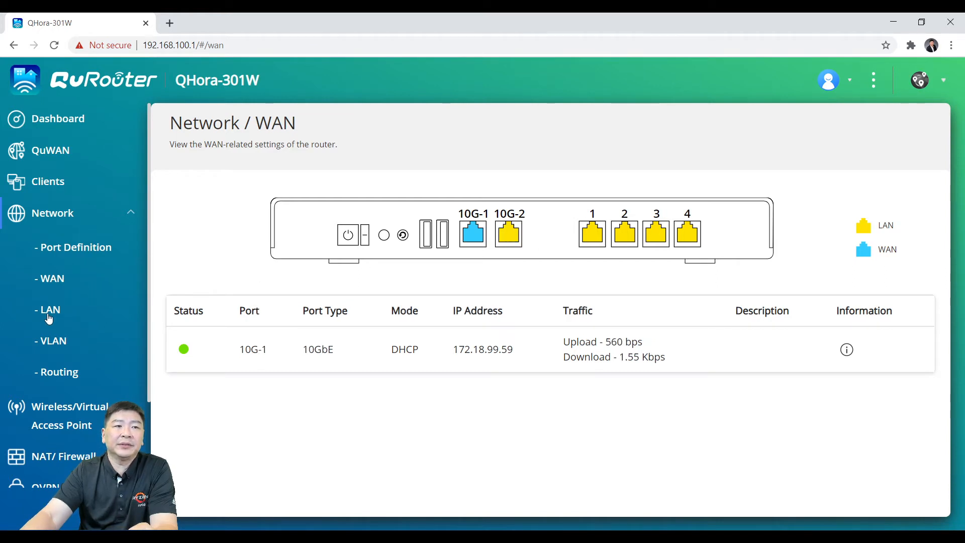
pyautogui.click(48, 312)
pyautogui.scroll(-1, 575, 390)
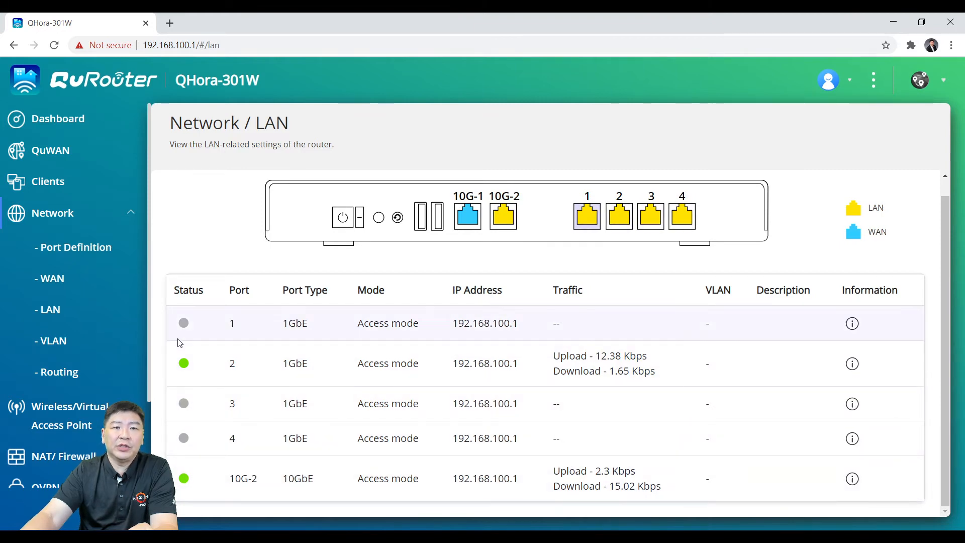
# - View the VLAN information and inspect the configuration form for adding a VLAN without creating one
pyautogui.click(62, 346)
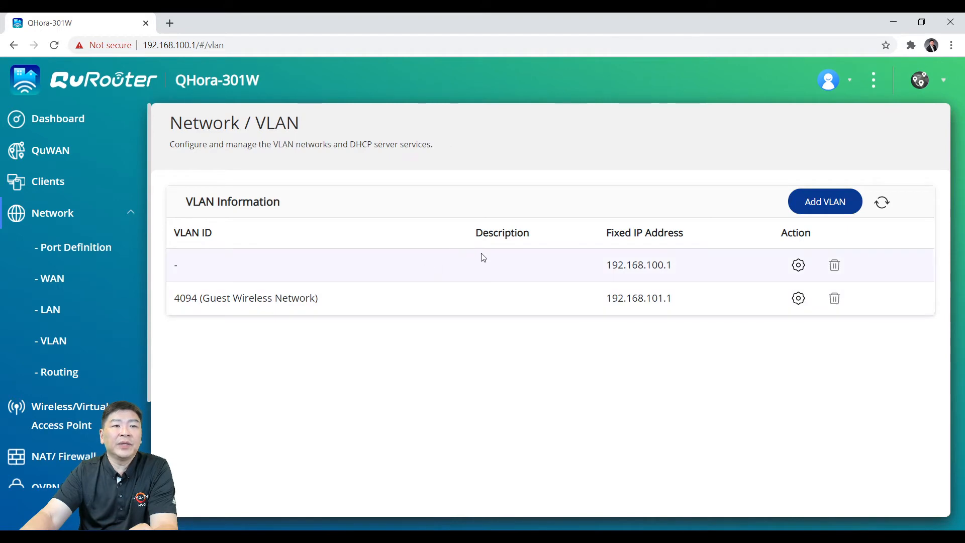
pyautogui.click(826, 201)
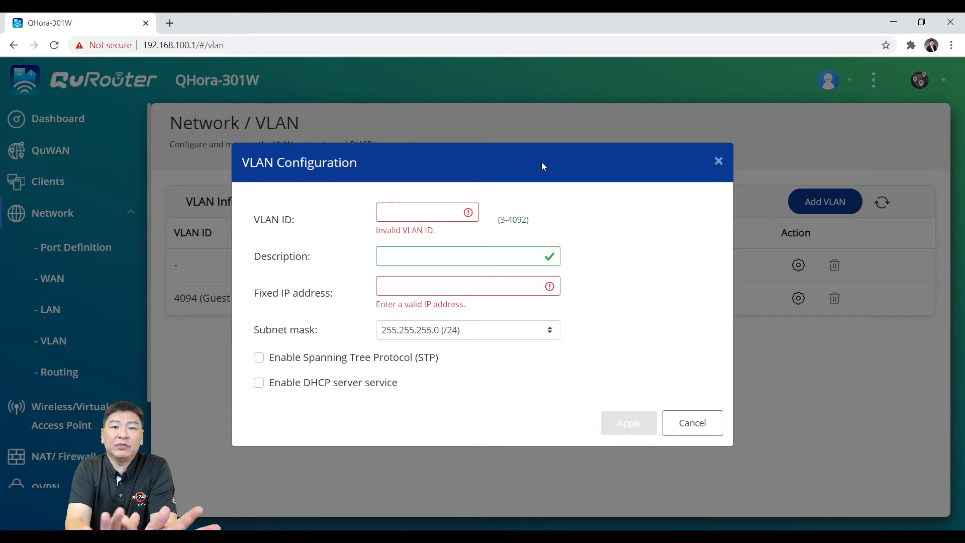
pyautogui.click(703, 428)
# - Review the network's routing table and its static route table
pyautogui.click(71, 371)
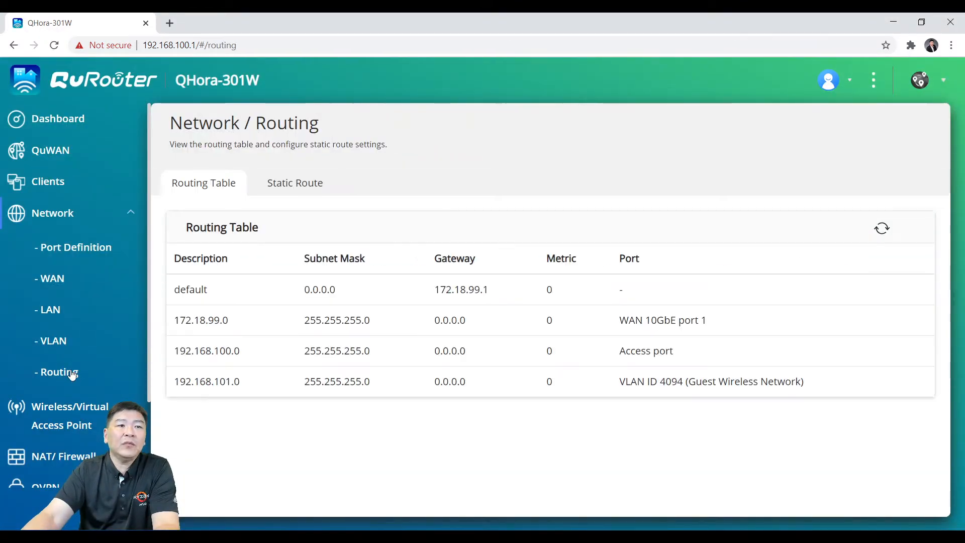
pyautogui.click(309, 197)
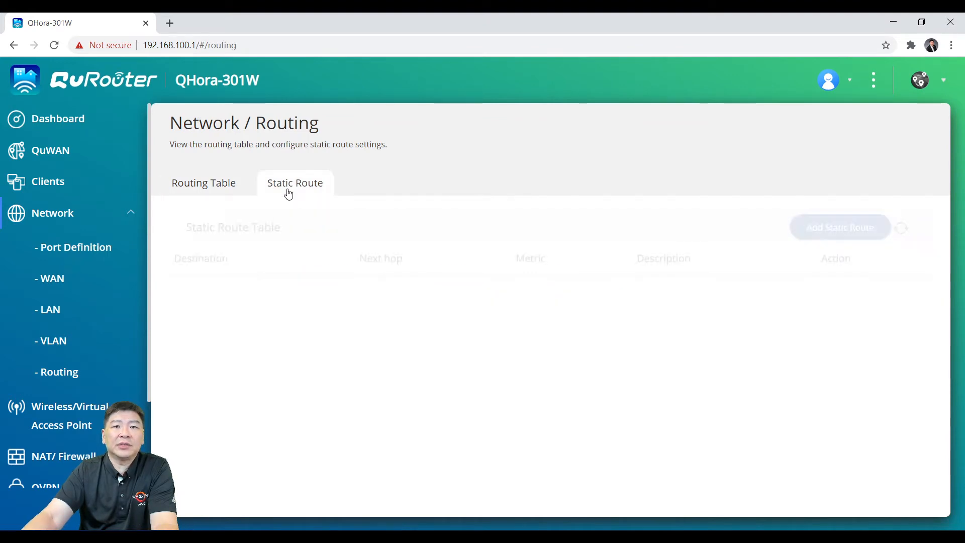
pyautogui.click(226, 186)
# - Examine the wireless access point settings for all three VAP groups, the guest wireless network and WPS
pyautogui.click(69, 406)
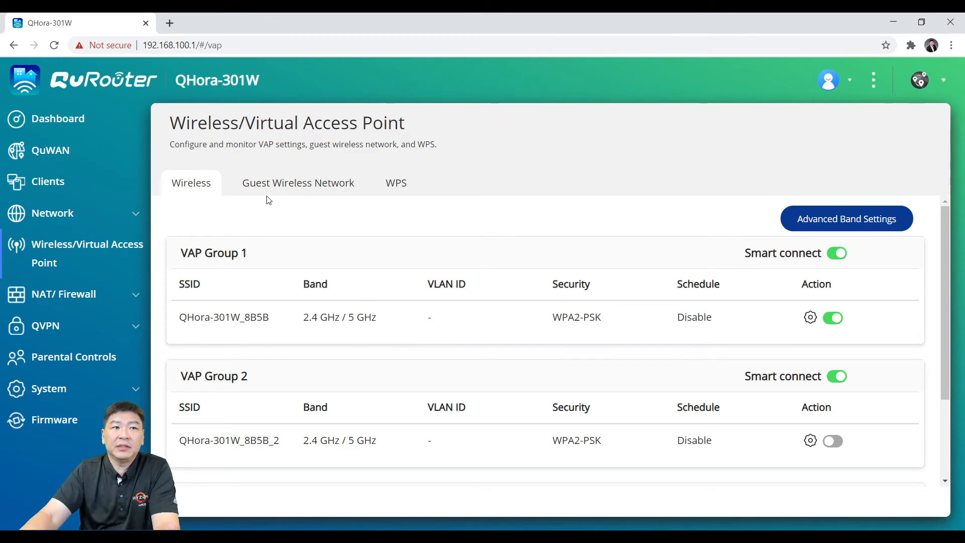
pyautogui.scroll(-3, 478, 372)
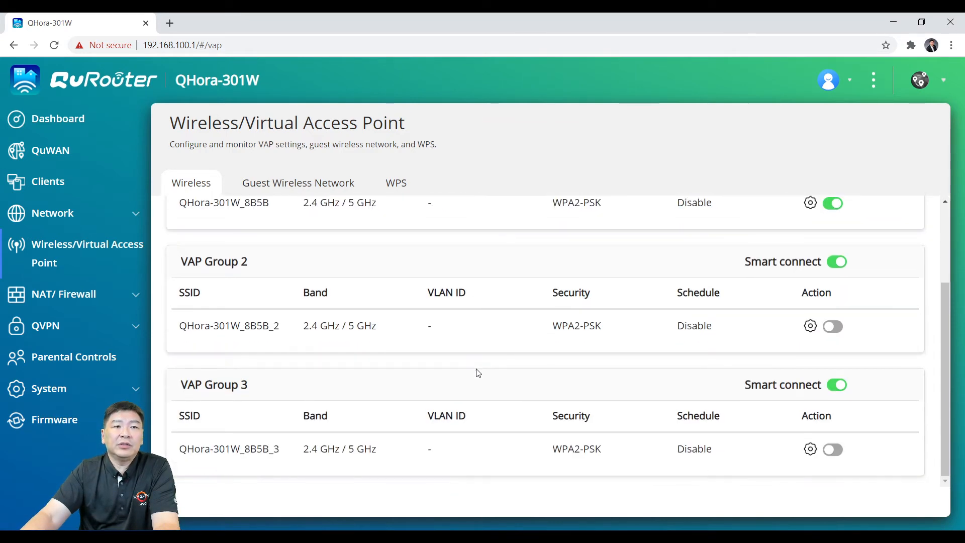
pyautogui.scroll(3, 478, 373)
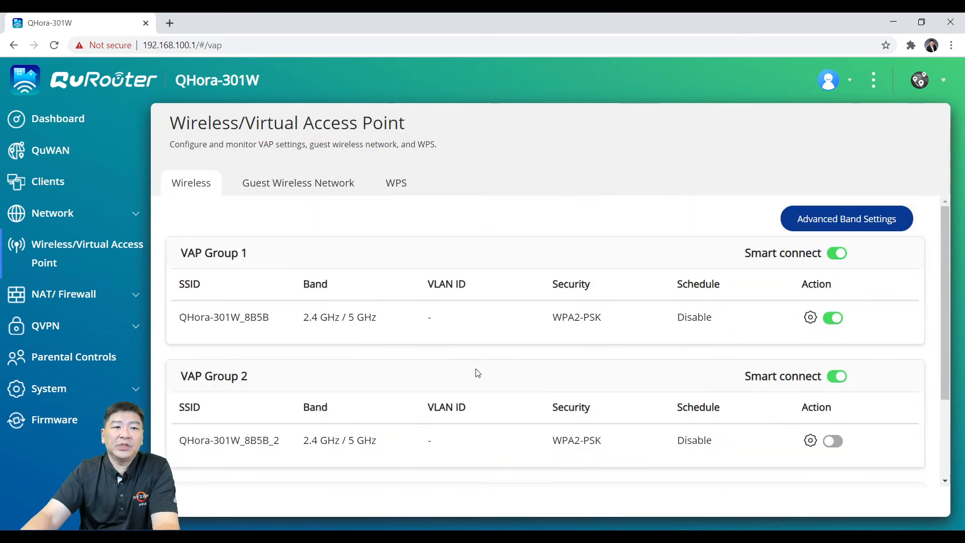
pyautogui.click(296, 189)
pyautogui.click(399, 190)
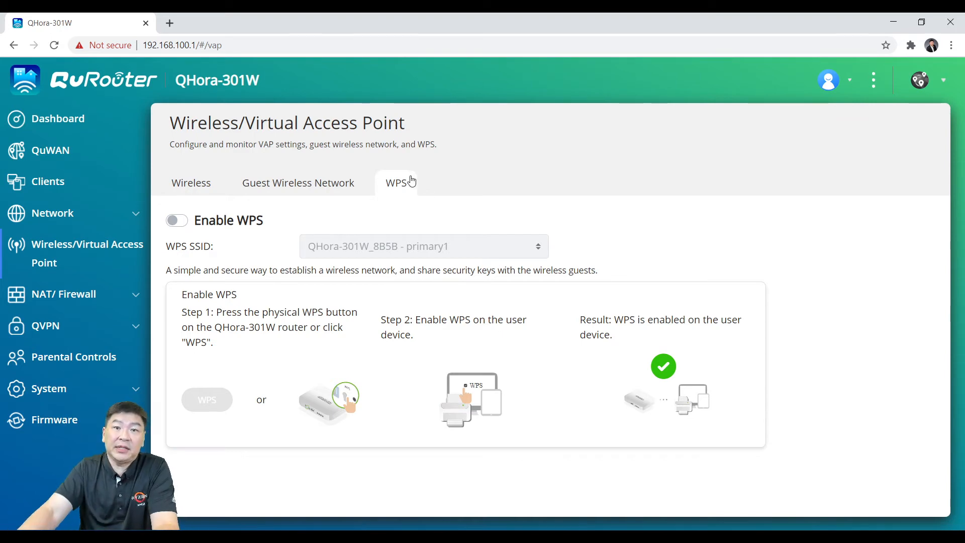
# - View the firewall rule table and open the prompt for enabling the firewall, dismissing it without applying
pyautogui.click(84, 297)
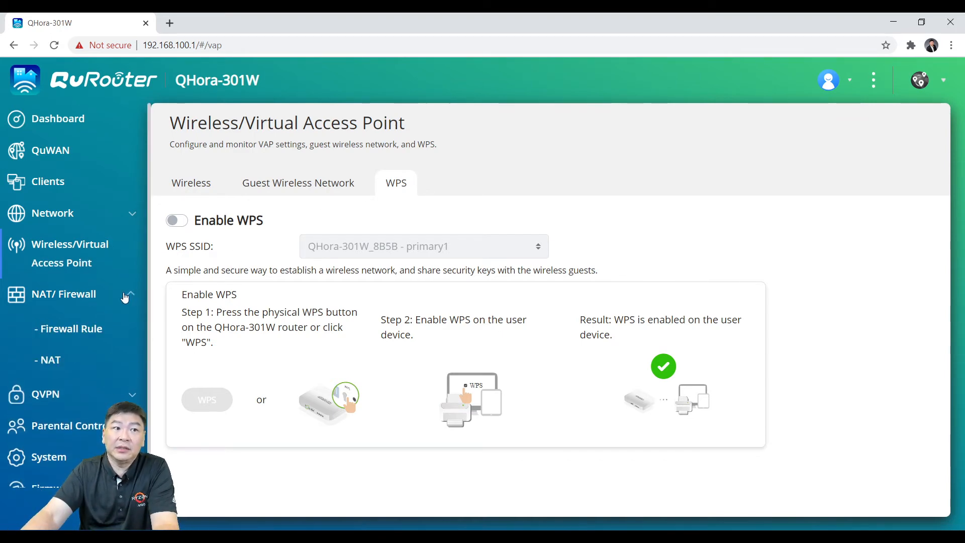
pyautogui.click(83, 330)
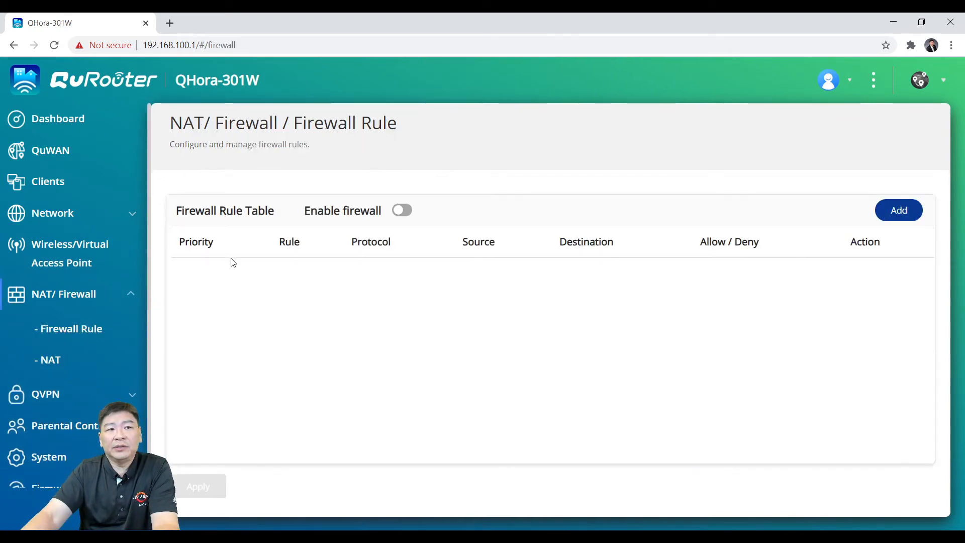
pyautogui.click(400, 212)
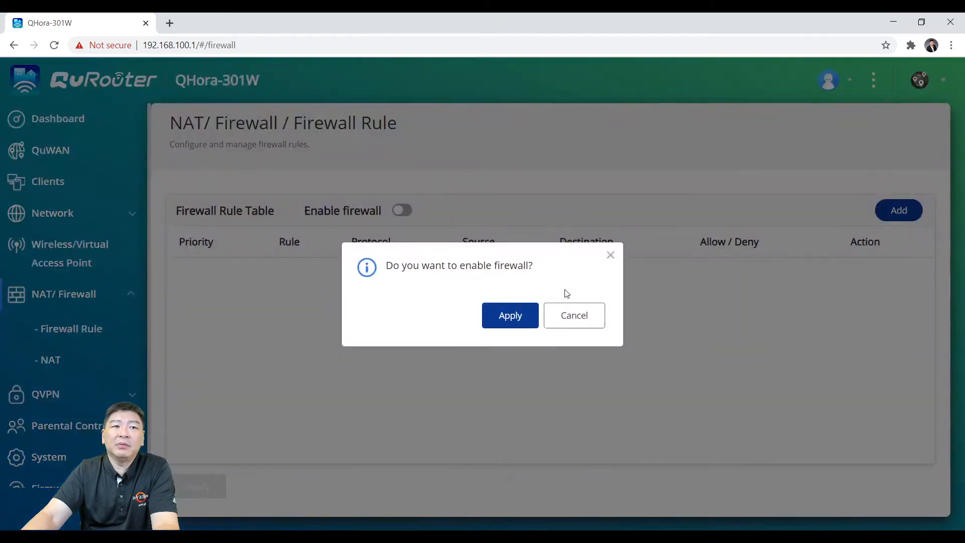
pyautogui.click(571, 317)
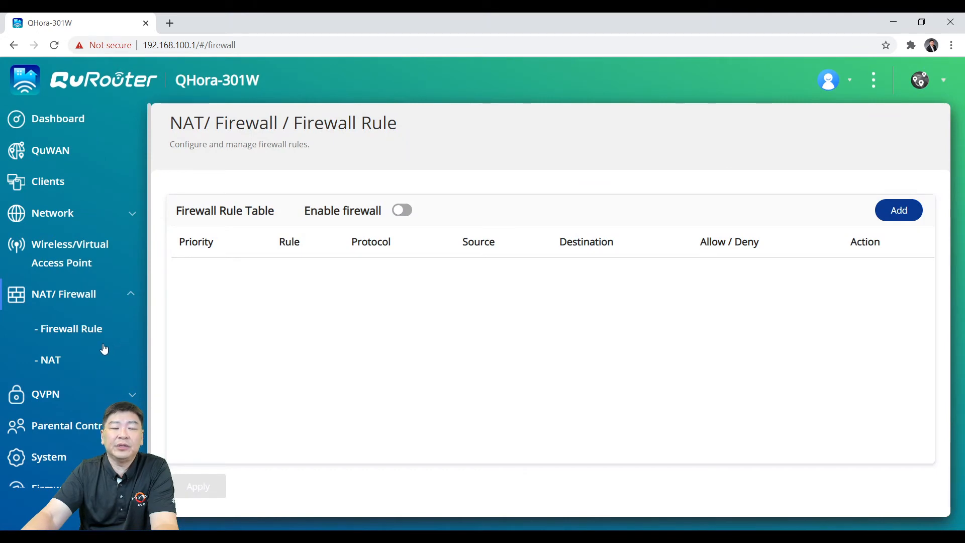
# - Review the NAT settings, covering the FTP, PPTP and SIP ALG options and the port forwarding table
pyautogui.click(53, 360)
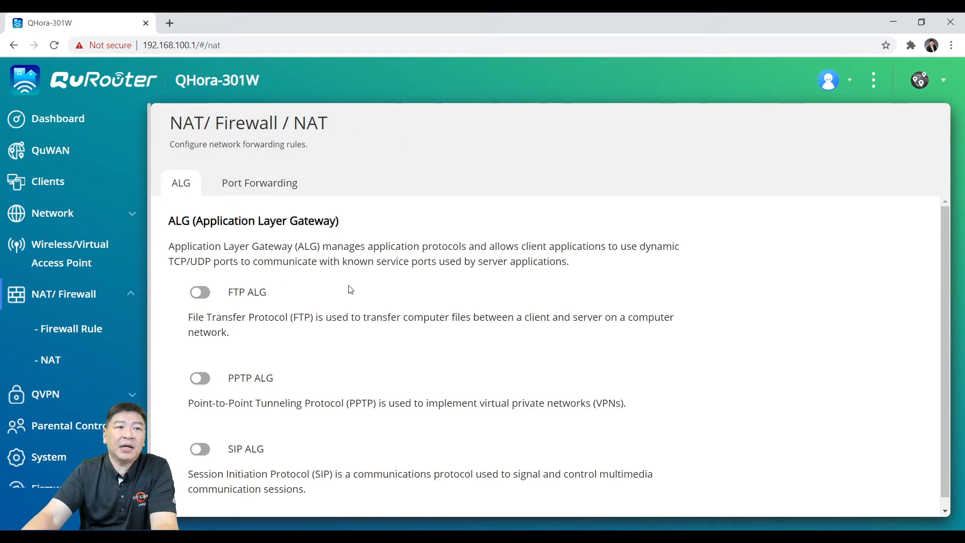
pyautogui.scroll(-1, 354, 292)
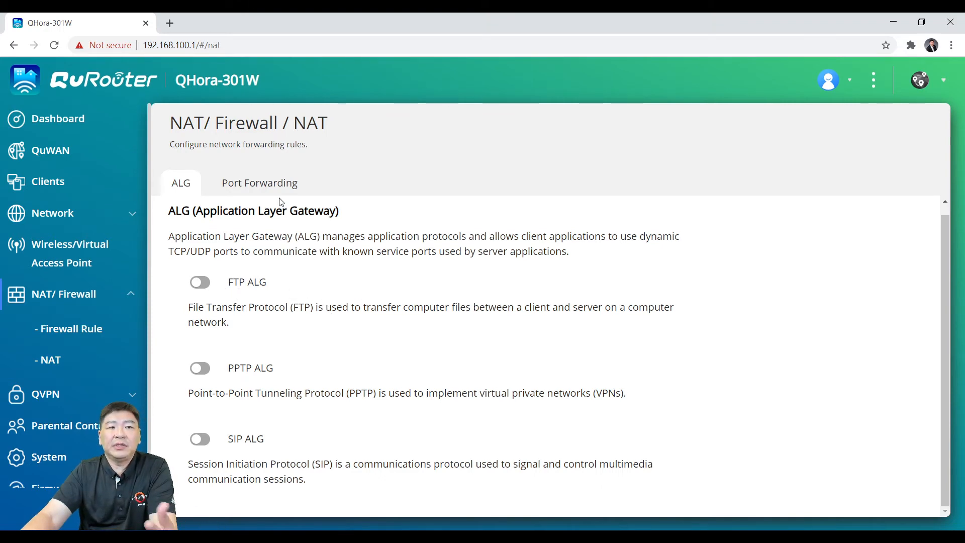
pyautogui.click(264, 185)
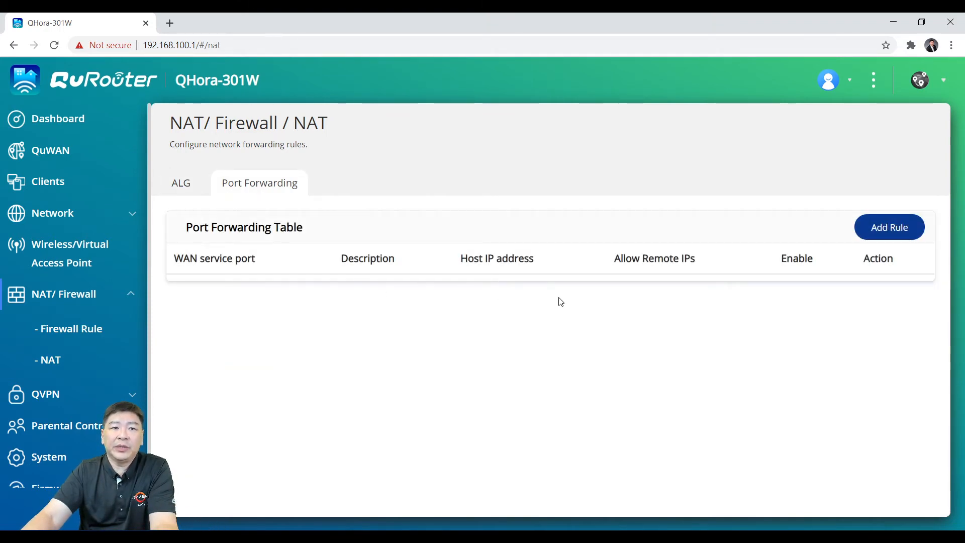
# - Review the QVPN settings for QBelt, L2TP and OpenVPN, and view the QVPN client list
pyautogui.click(83, 305)
pyautogui.click(78, 333)
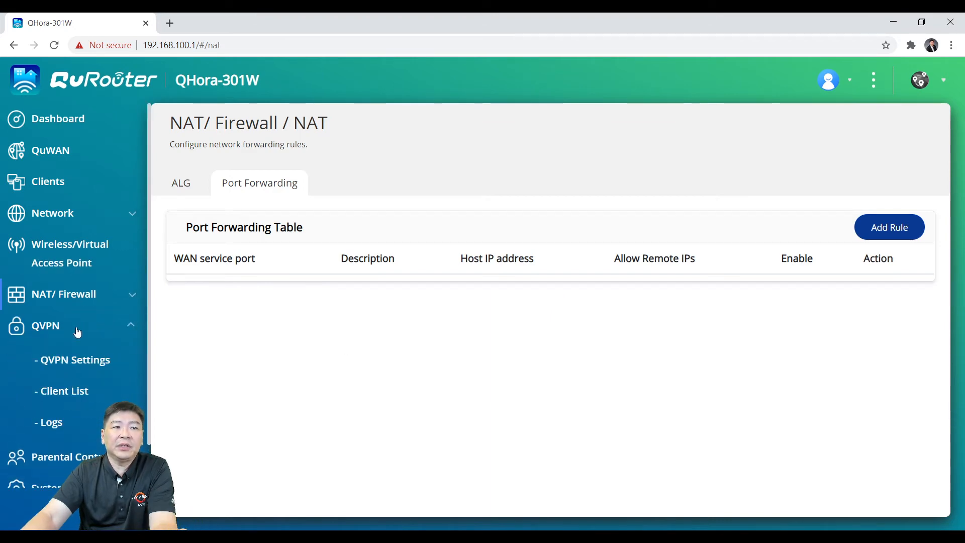
pyautogui.click(96, 361)
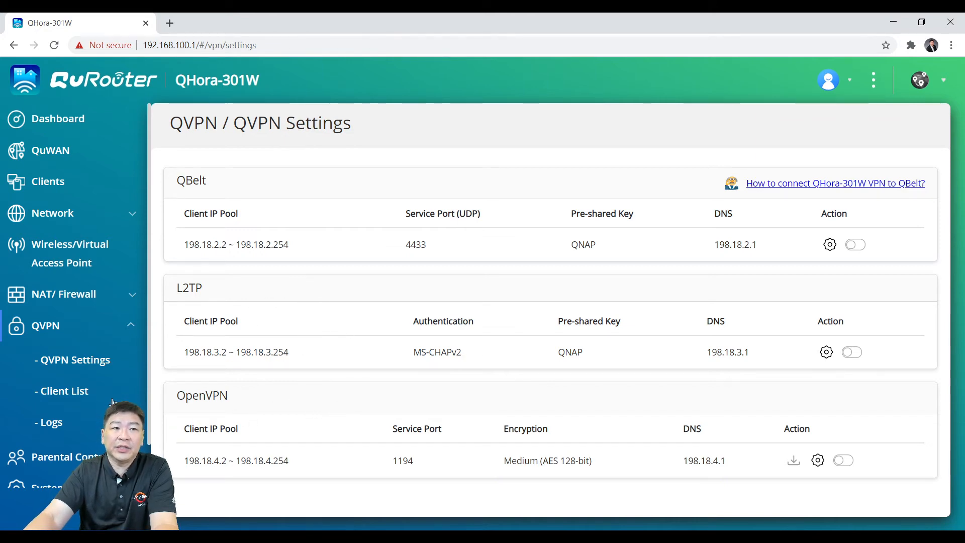
pyautogui.click(79, 392)
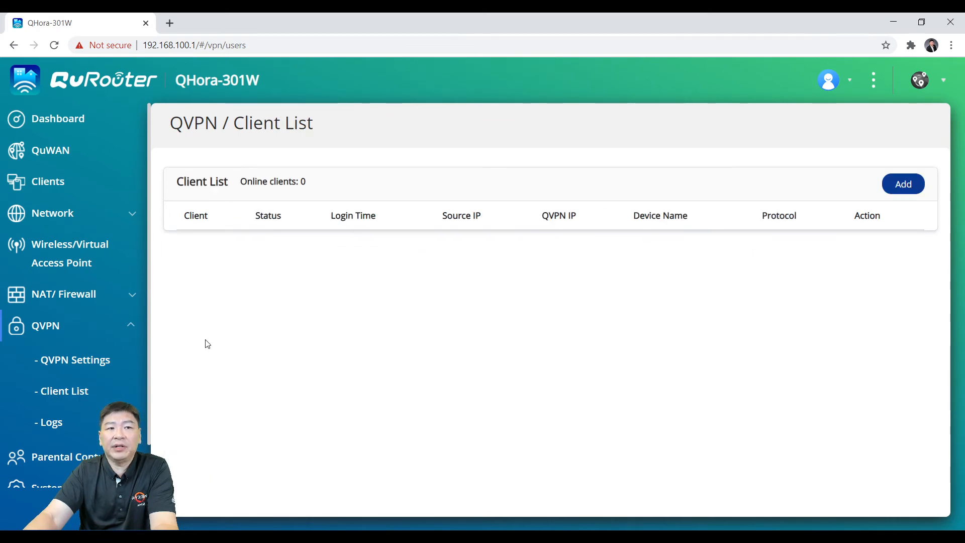
# - View the QVPN logs and open the Parental Controls page
pyautogui.click(58, 422)
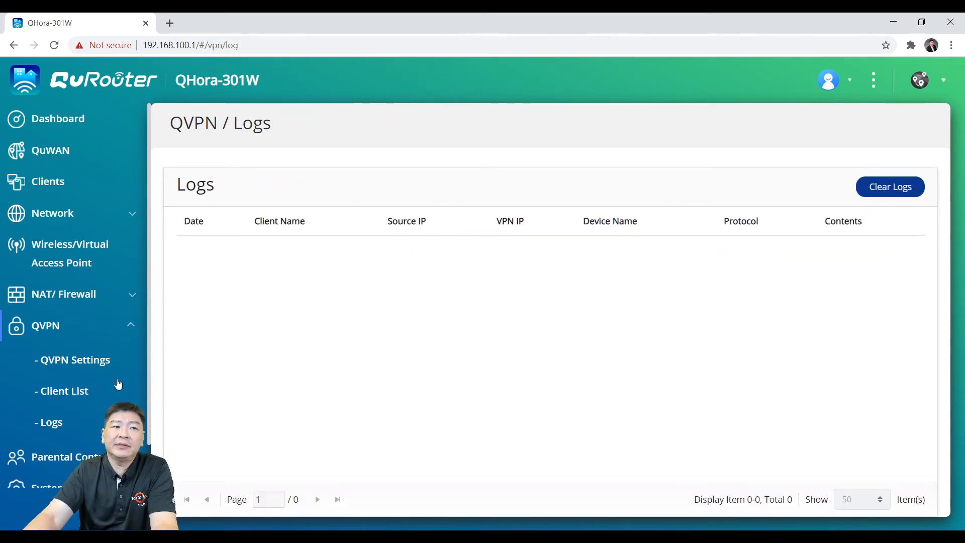
pyautogui.click(47, 327)
pyautogui.click(82, 358)
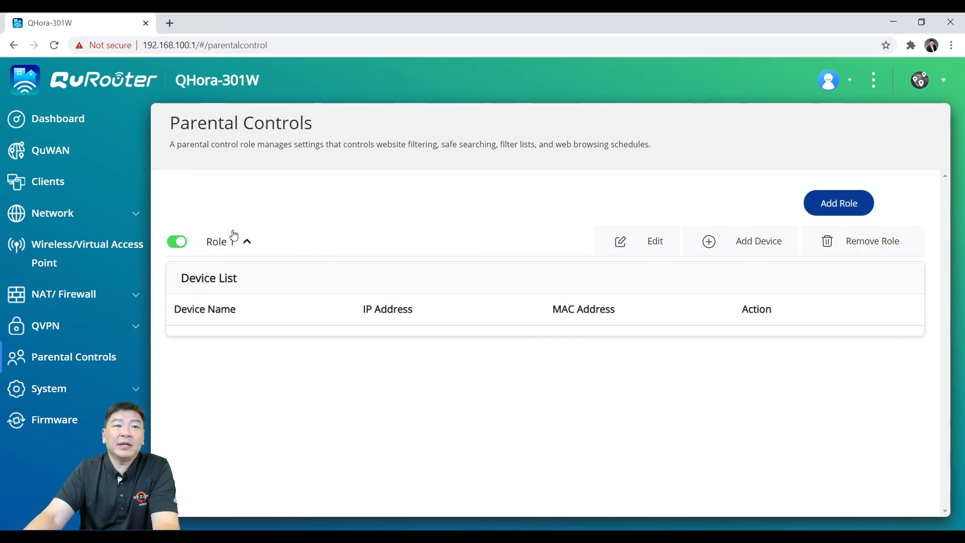
# - Start a new parental control role named Role 2 with the website filter enabled and facebook.com added as a filtered domain
pyautogui.click(820, 209)
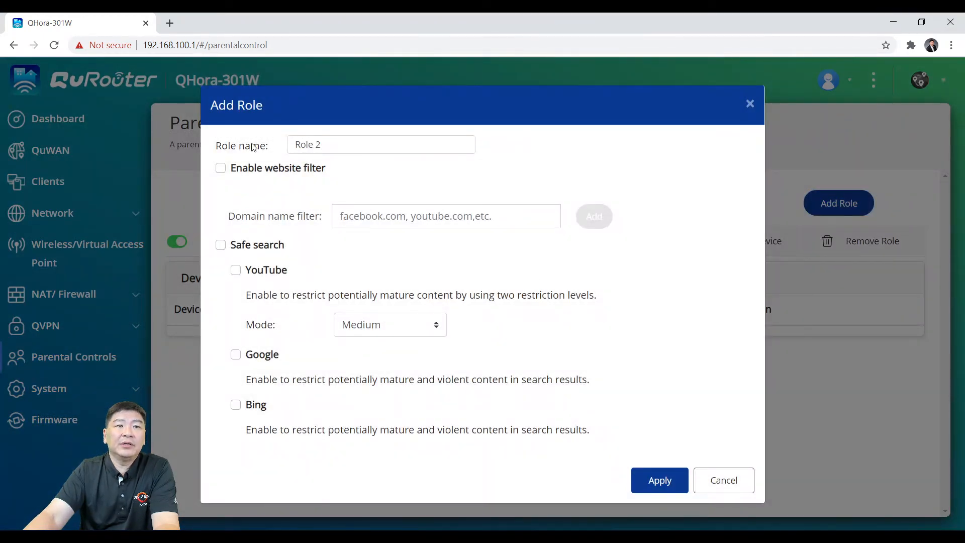
pyautogui.click(235, 174)
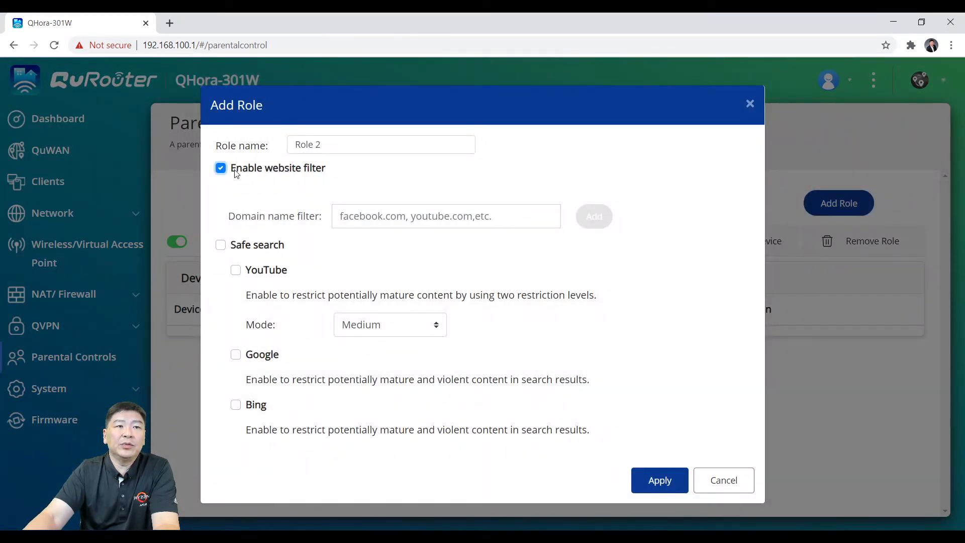
pyautogui.click(430, 225)
pyautogui.write('facebook.com')
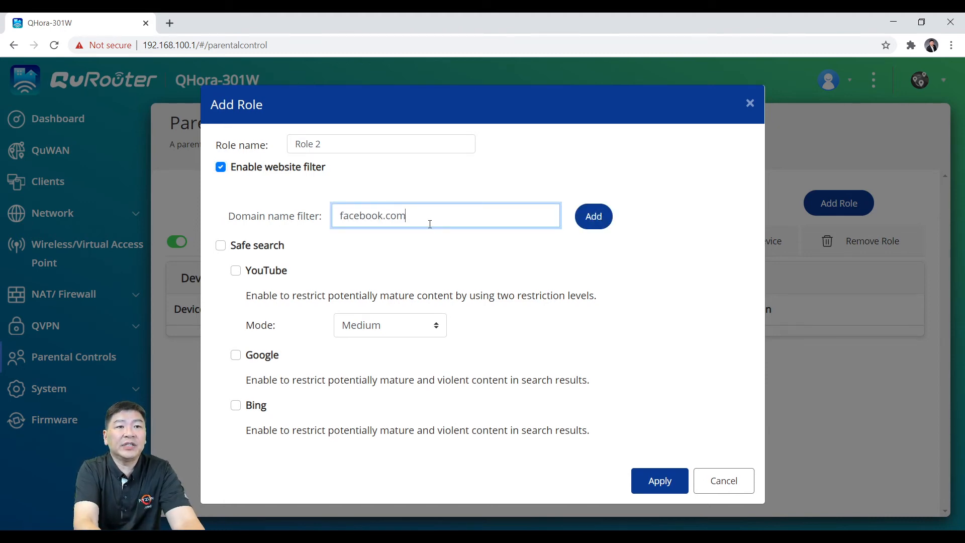
pyautogui.click(594, 216)
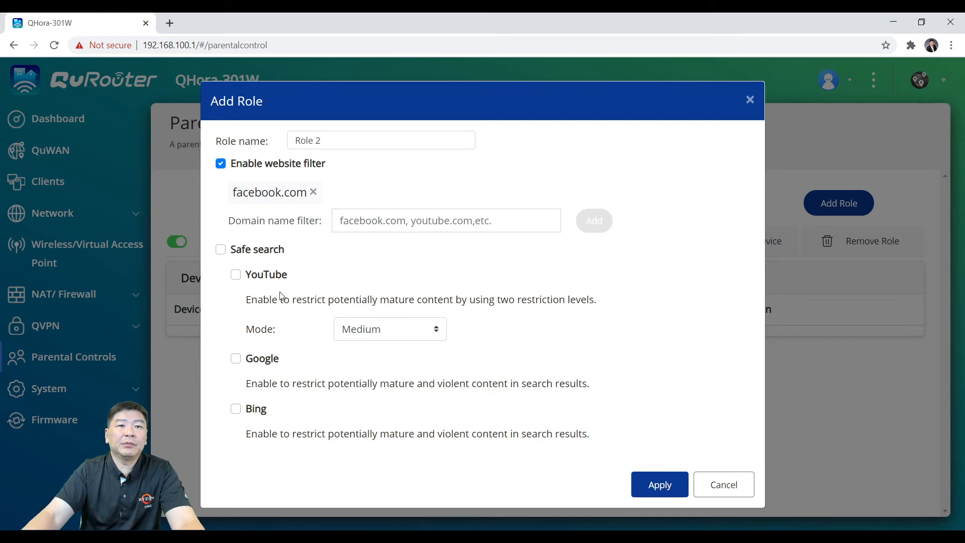
# - Enable safe search for YouTube, Google and Bing in the new role and apply it
pyautogui.click(222, 250)
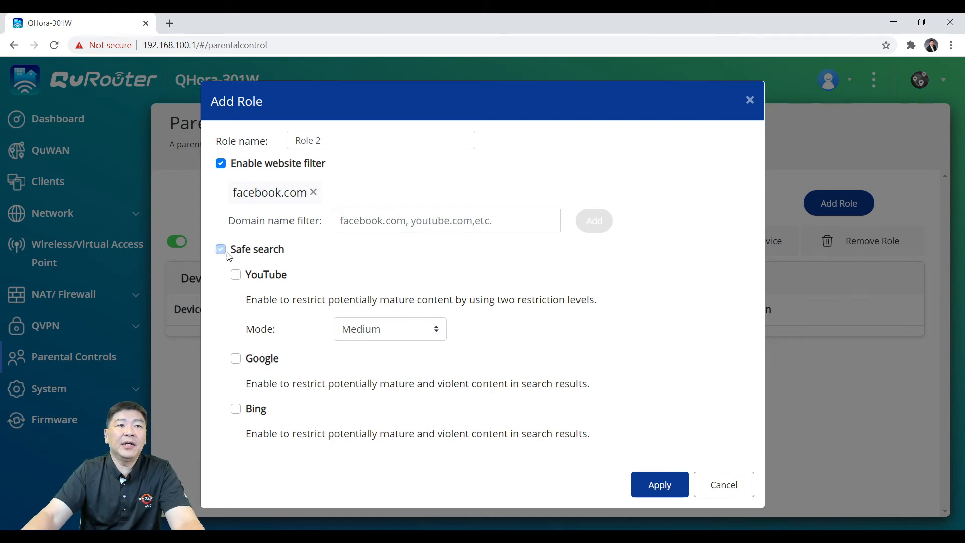
pyautogui.click(234, 278)
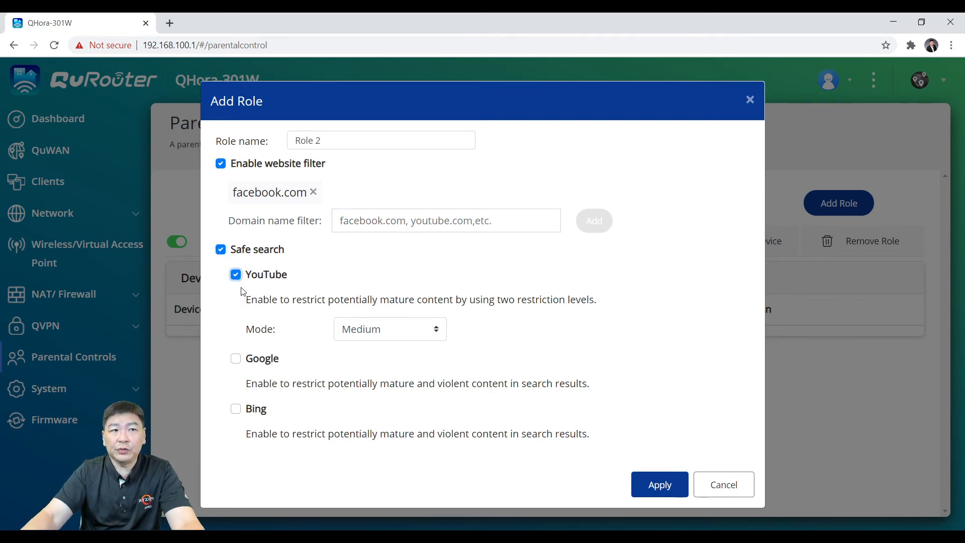
pyautogui.click(235, 358)
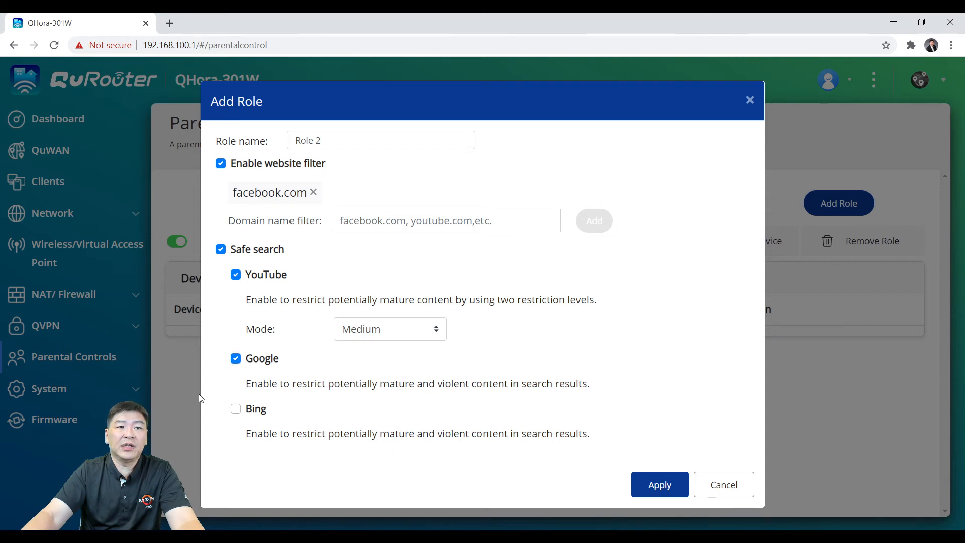
pyautogui.click(235, 411)
pyautogui.click(650, 485)
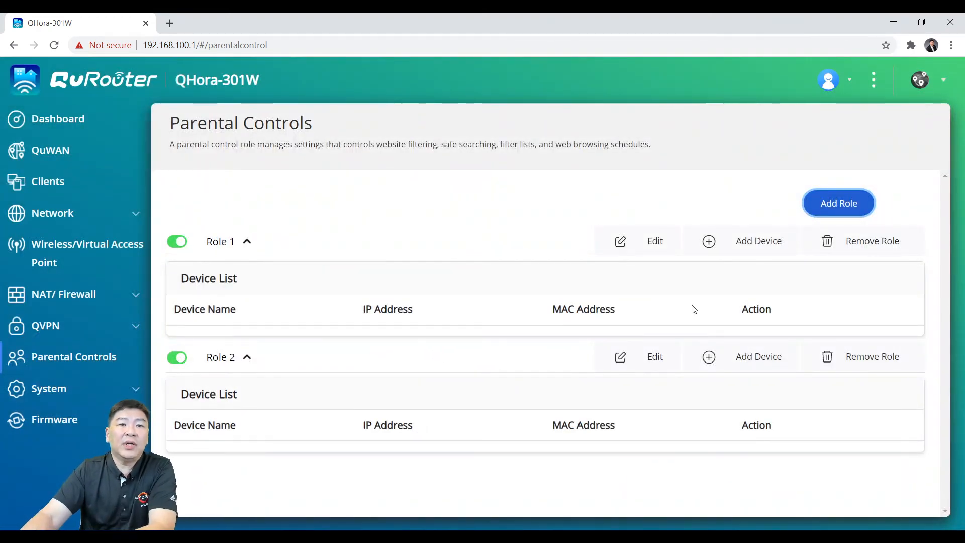
# - Add the two laptop entries at 192.168.100.105 and 192.168.100.106 to Role 2's device list
pyautogui.click(761, 357)
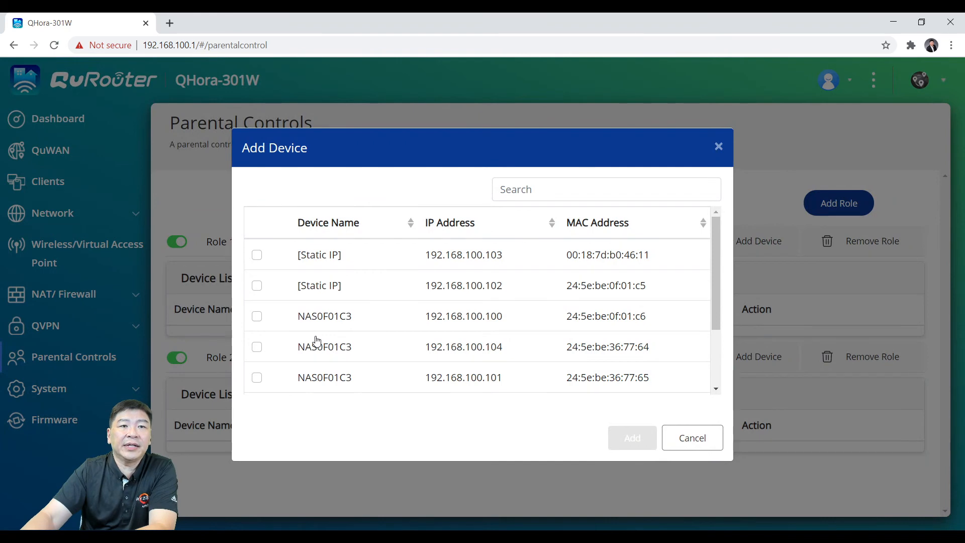
pyautogui.scroll(-2, 317, 342)
pyautogui.click(257, 318)
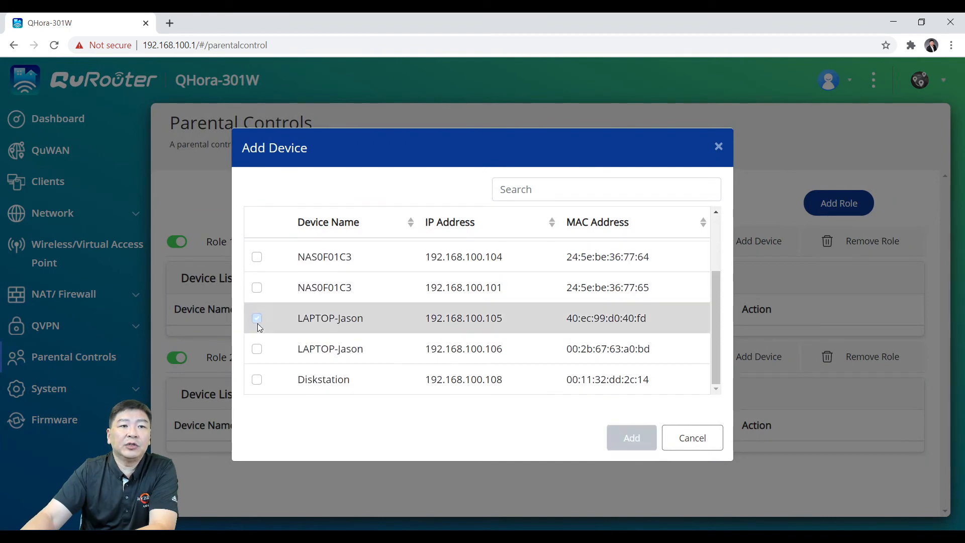
pyautogui.click(256, 349)
pyautogui.click(623, 445)
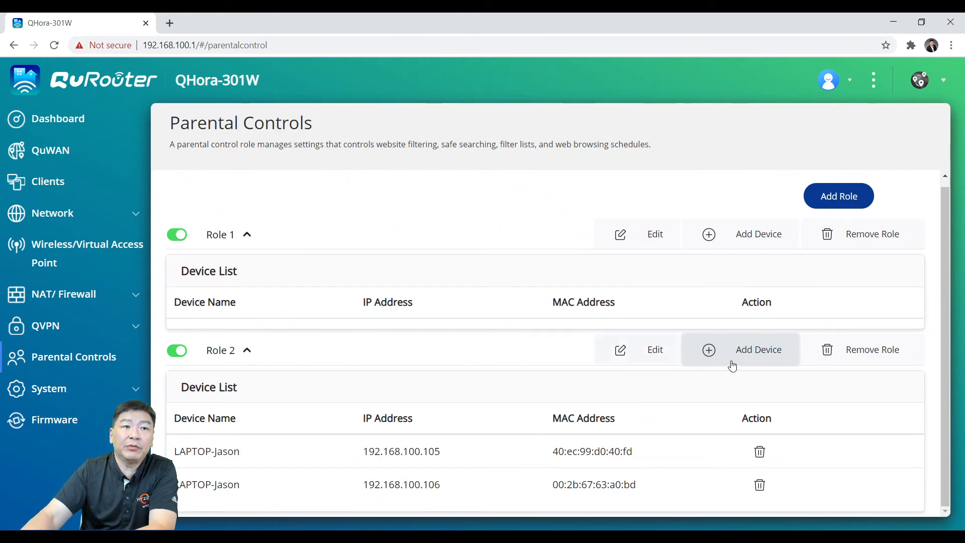
# - Review Role 2's filter settings without changing them, and test the filter by visiting facebook.com in a separate browser tab
pyautogui.click(644, 355)
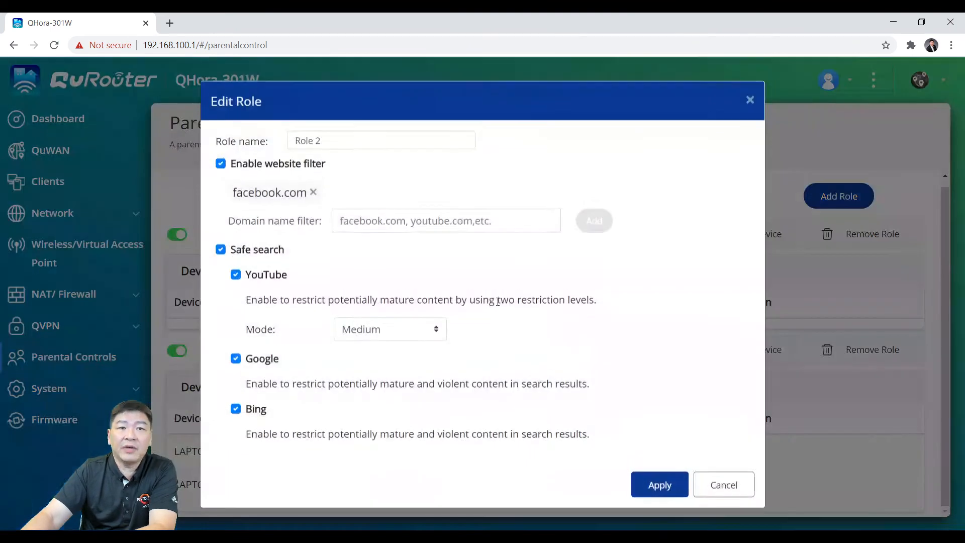
pyautogui.click(725, 476)
pyautogui.hotkey('ctrl', 't')
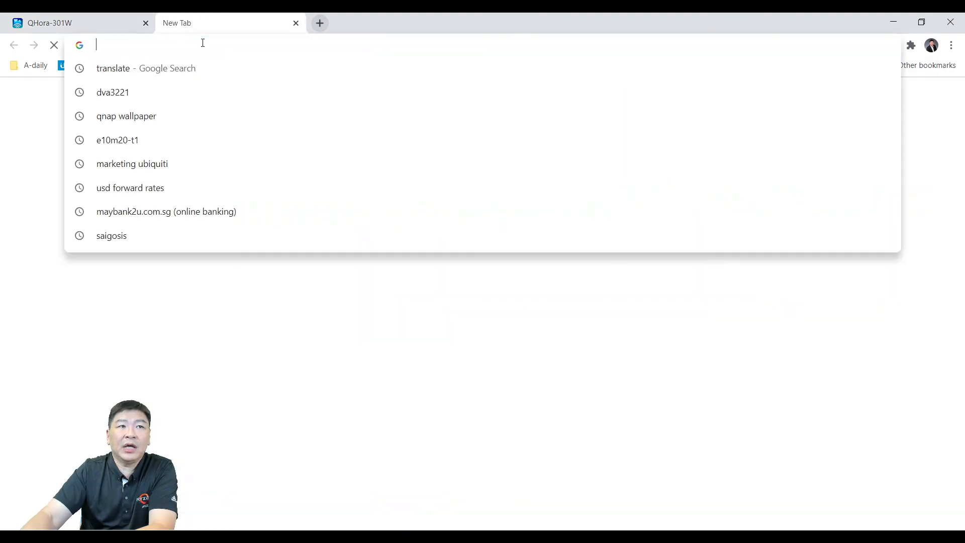
pyautogui.write('facb')
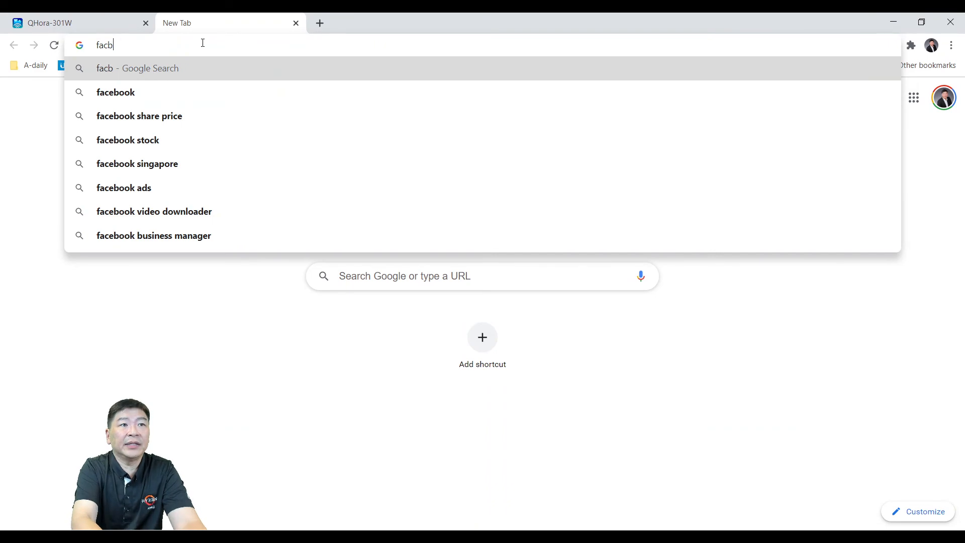
pyautogui.press('BackSpace')
pyautogui.write('ebook.c')
pyautogui.press('Return')
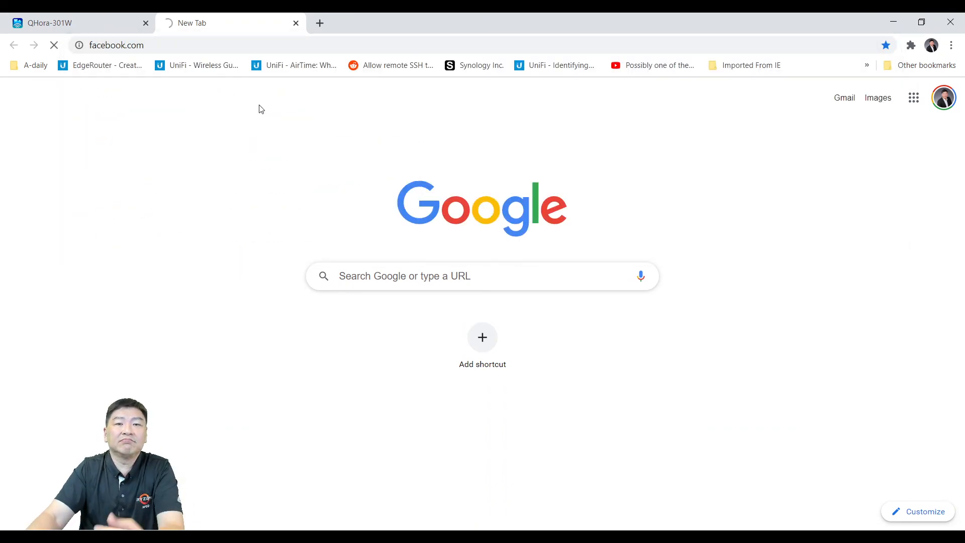
pyautogui.click(297, 24)
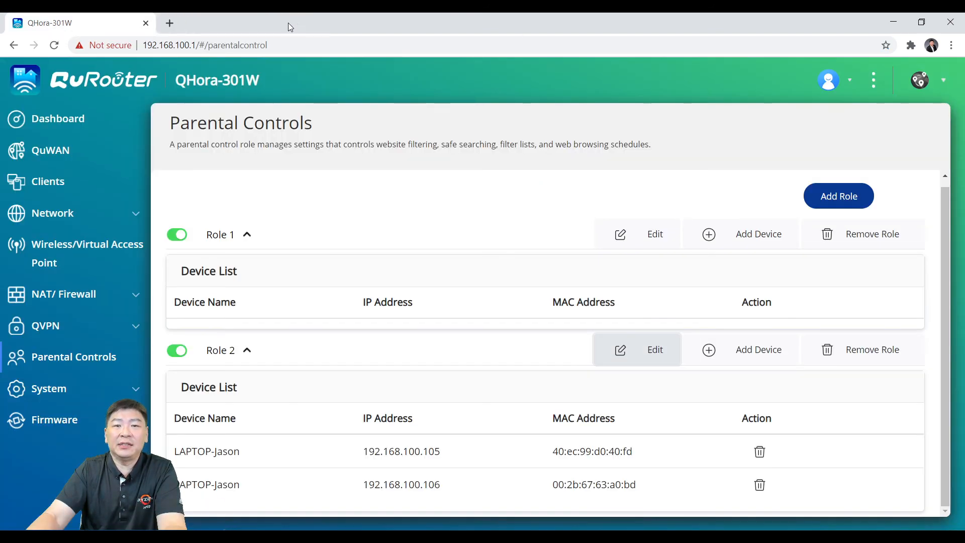
# - Disable both parental control roles, Role 2 and Role 1
pyautogui.click(176, 350)
pyautogui.click(177, 235)
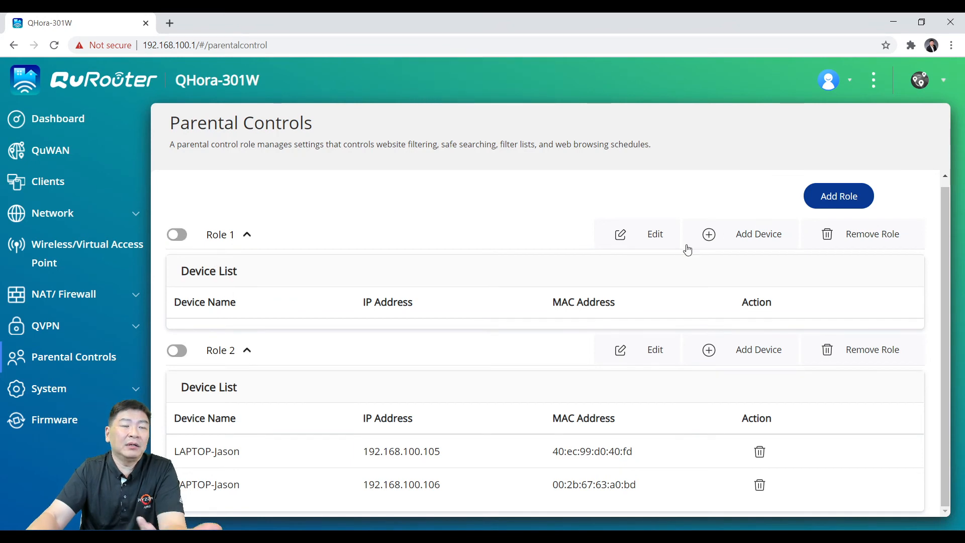
# - View the System pages for operation mode, event logs and device name settings
pyautogui.click(50, 389)
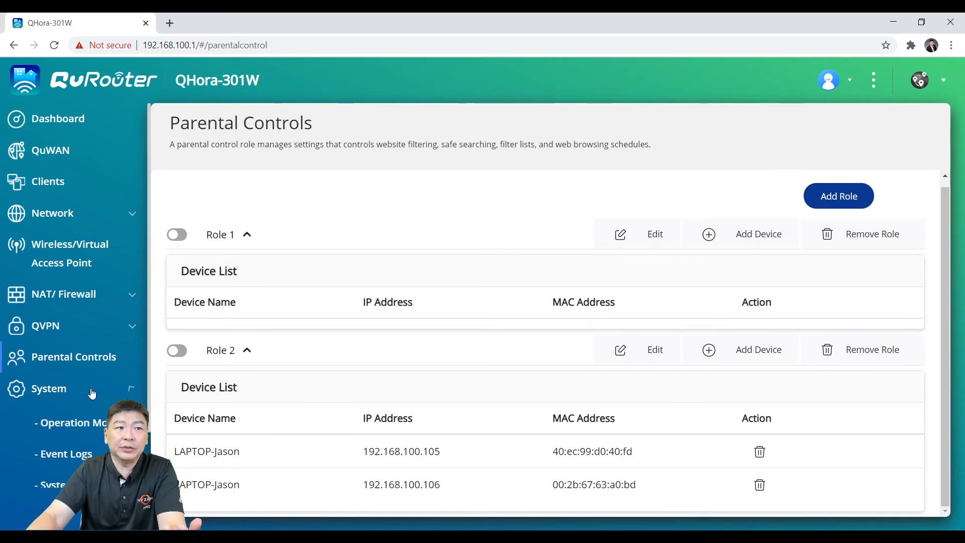
pyautogui.scroll(-3, 86, 352)
pyautogui.click(83, 318)
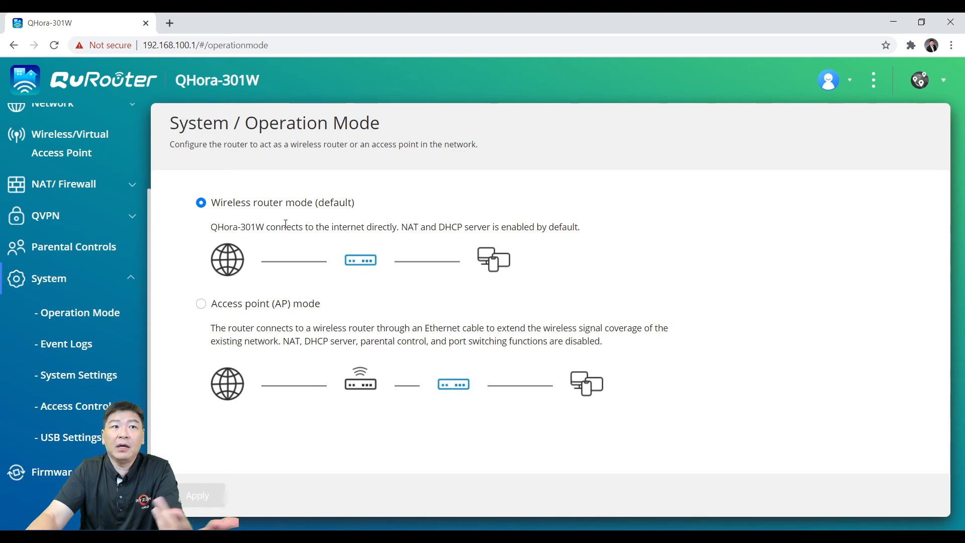
pyautogui.click(89, 348)
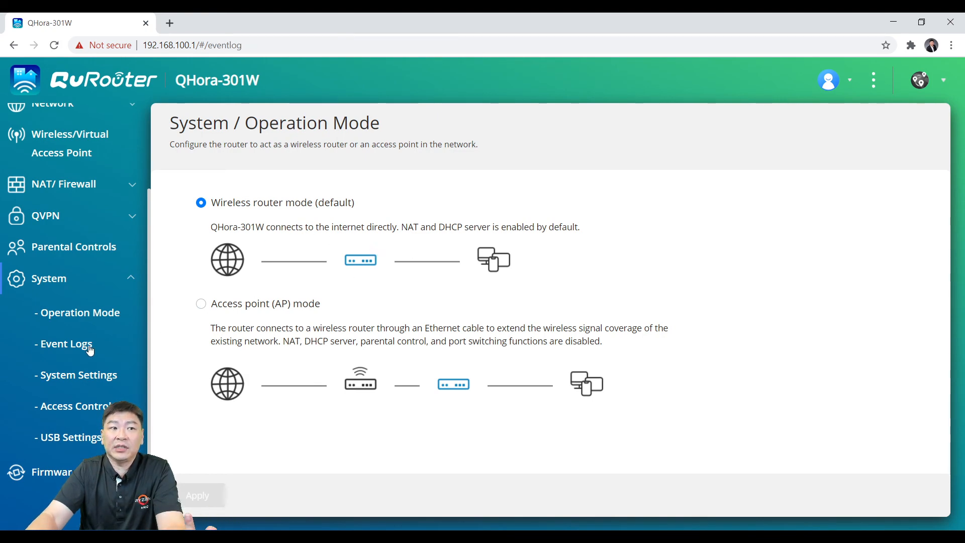
pyautogui.click(118, 377)
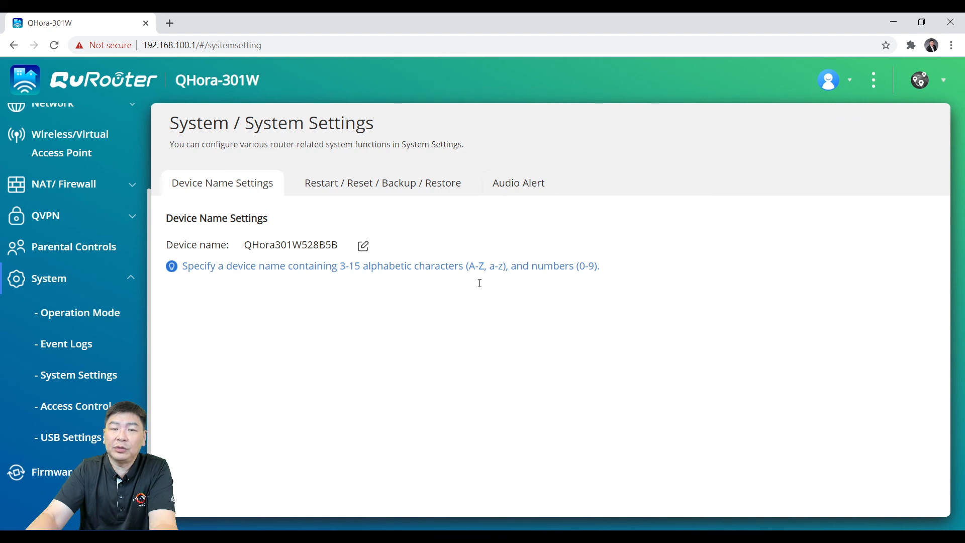
# - Review the access control administrator accounts and the USB settings, including the USB device table and FTP server options
pyautogui.click(84, 408)
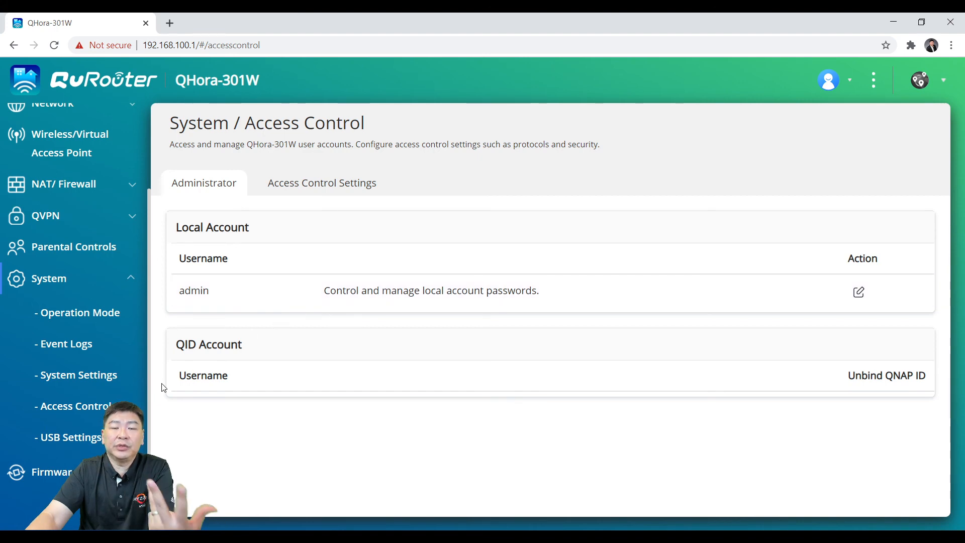
pyautogui.click(83, 439)
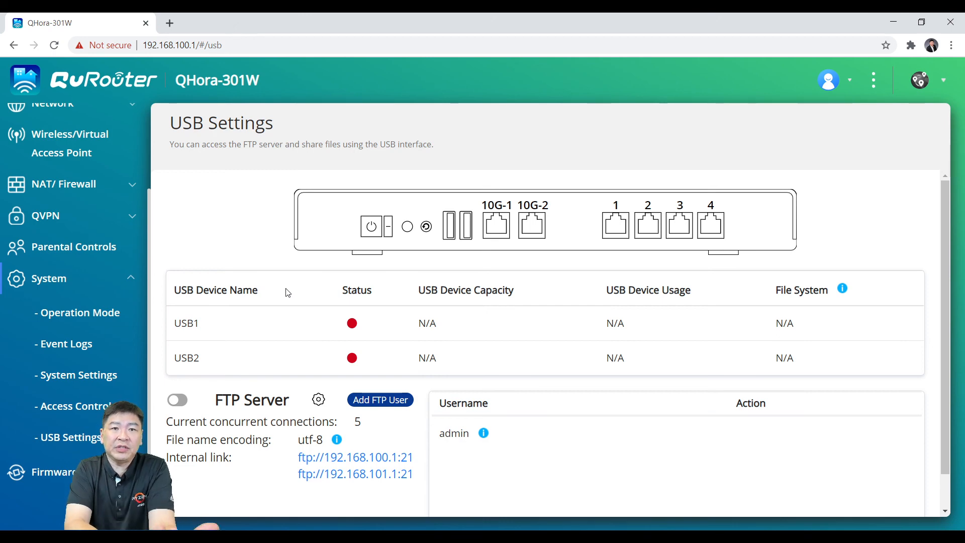
pyautogui.moveTo(845, 297)
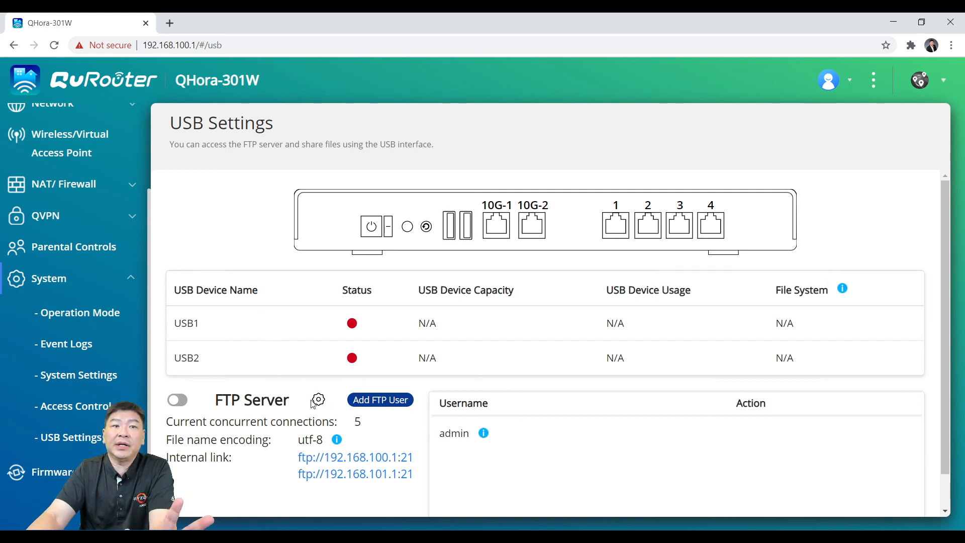
# - View the firmware update settings and log out of the router's admin account
pyautogui.click(54, 479)
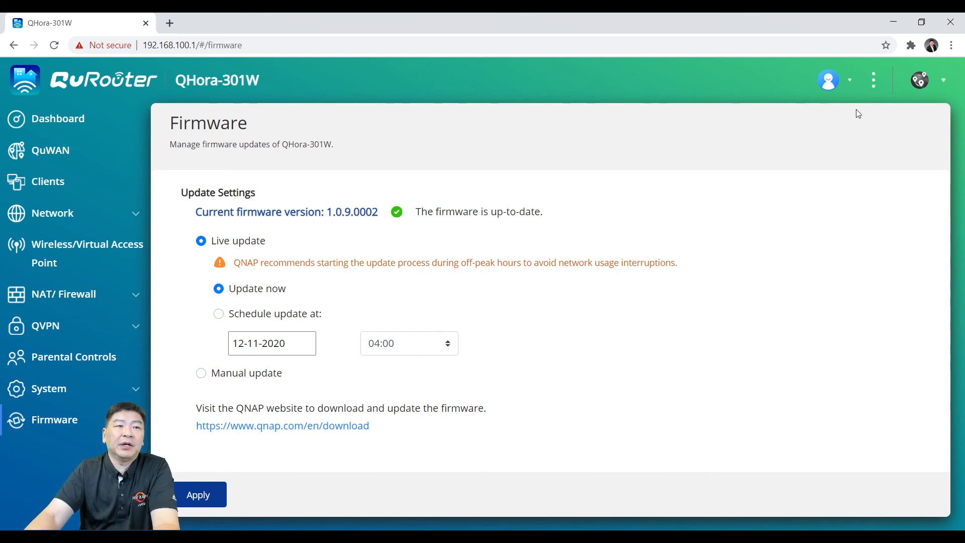
pyautogui.click(850, 81)
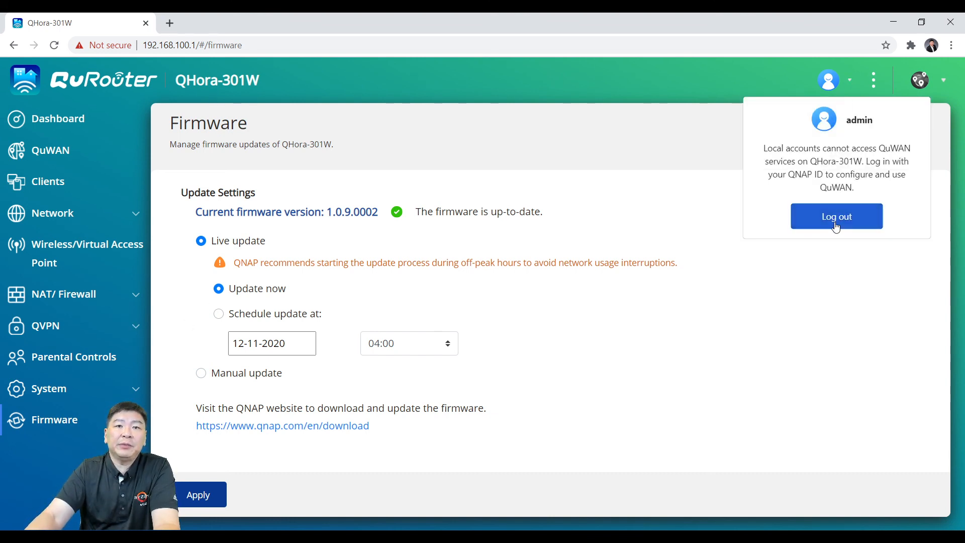
pyautogui.click(837, 216)
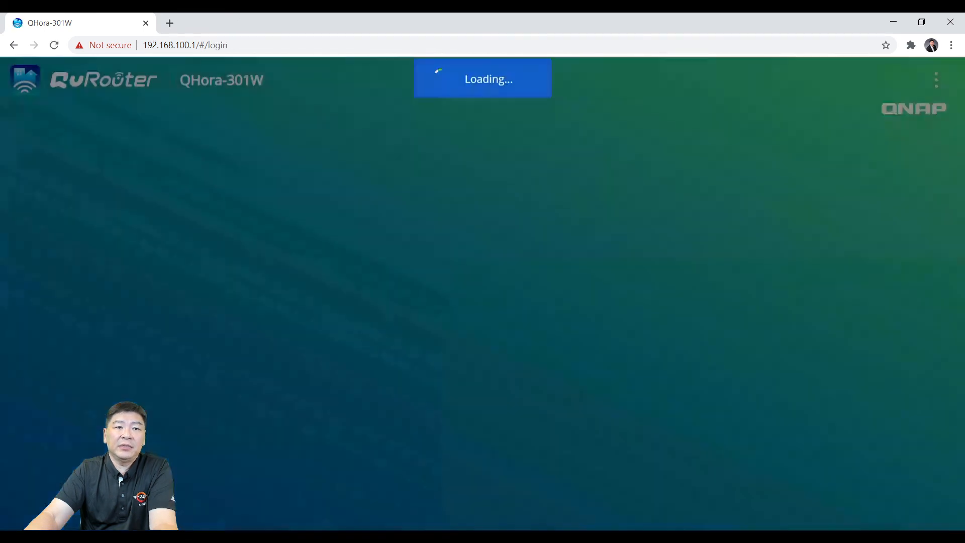